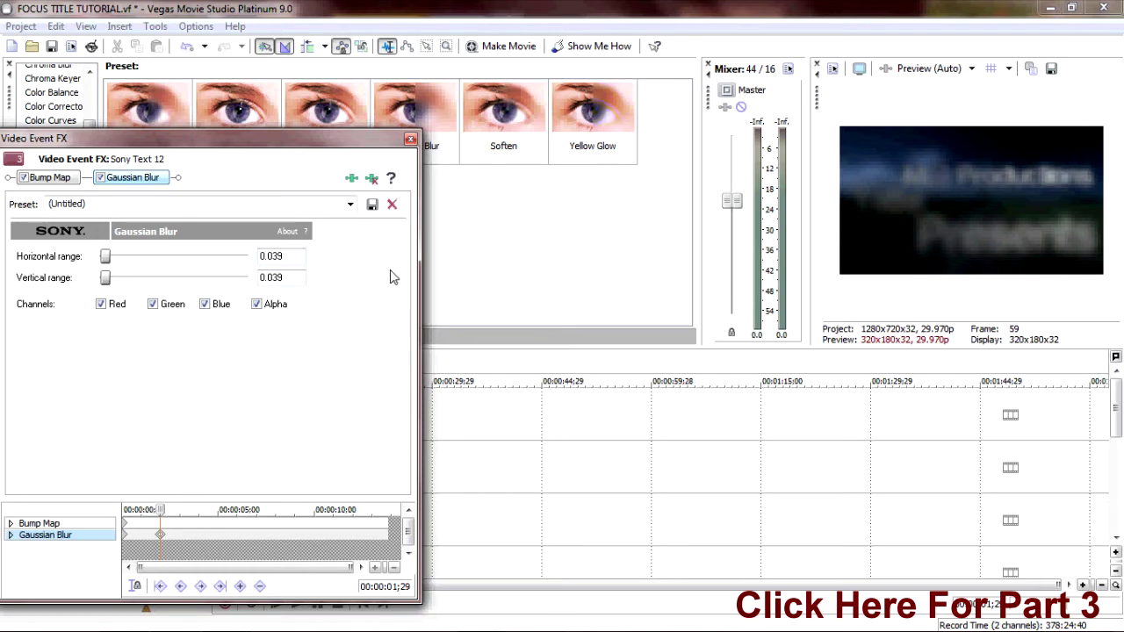
Set the M@ Productions title's second Gaussian Blur keyframe to Smooth interpolation and play back the opening seconds
{"action": "left_click", "coordinate": [125, 534]}
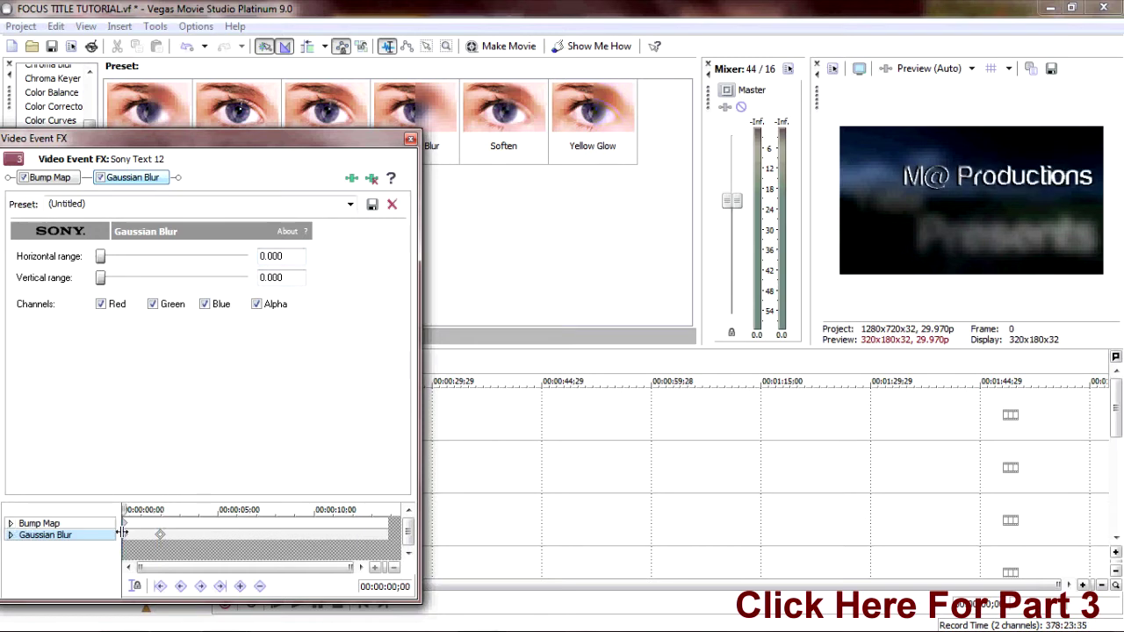
{"action": "right_click", "coordinate": [159, 535]}
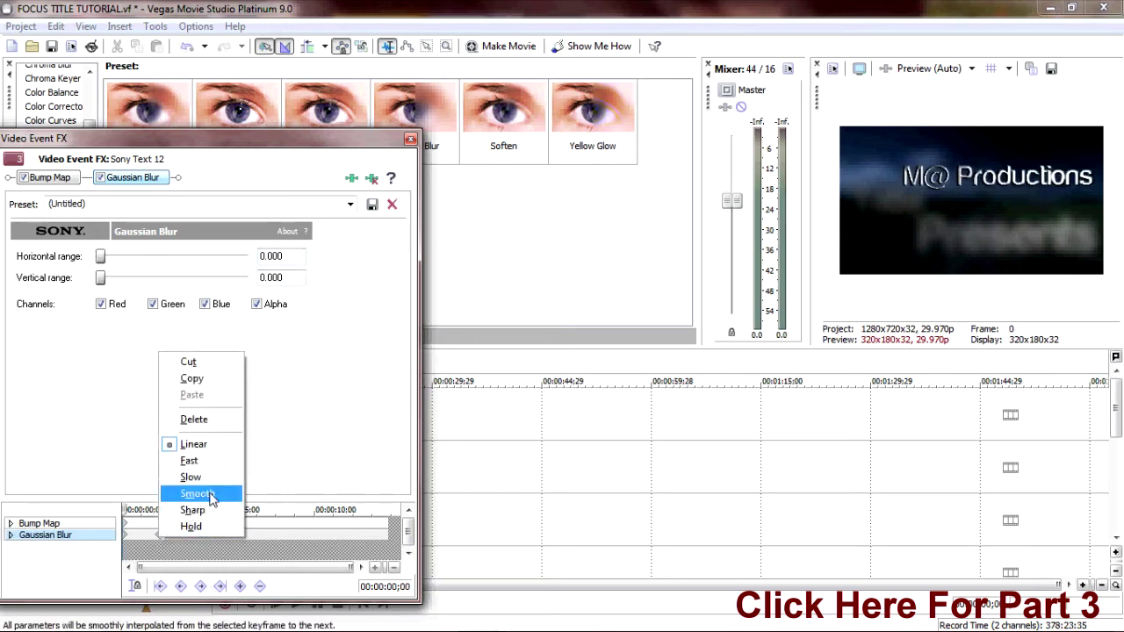
{"action": "left_click", "coordinate": [212, 496]}
{"action": "left_click", "coordinate": [409, 140]}
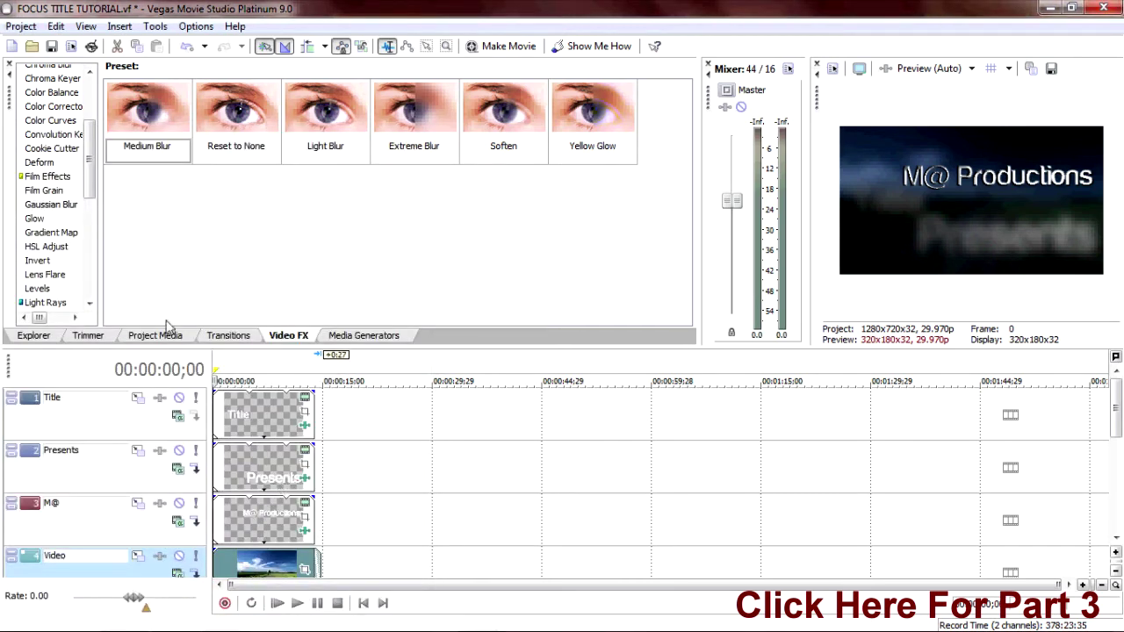
{"action": "key", "text": "space"}
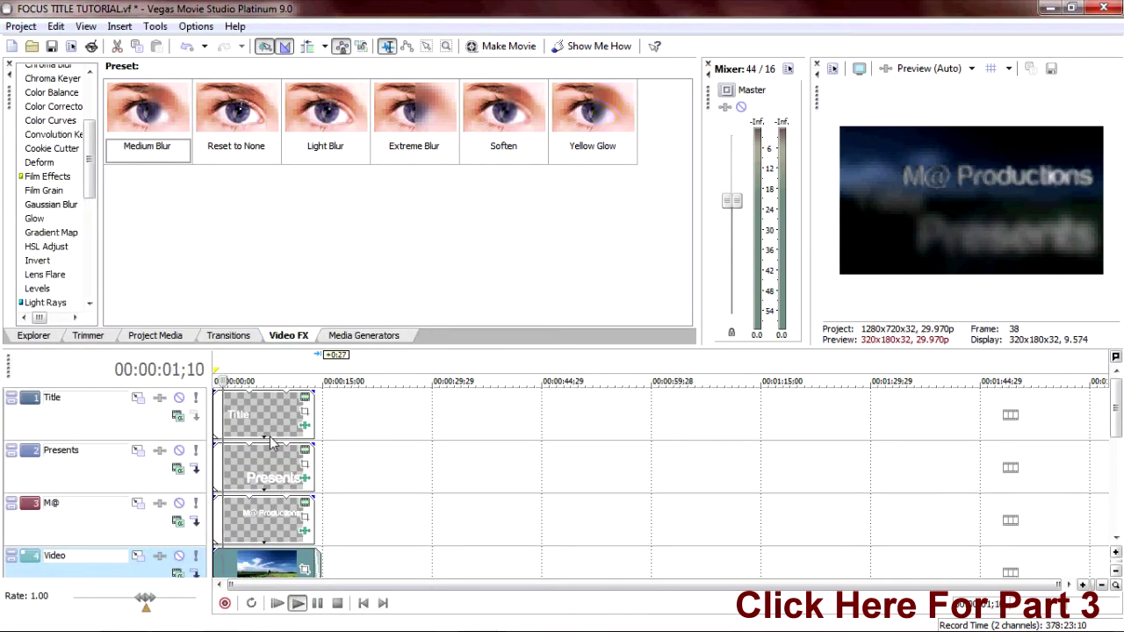
{"action": "key", "text": "space"}
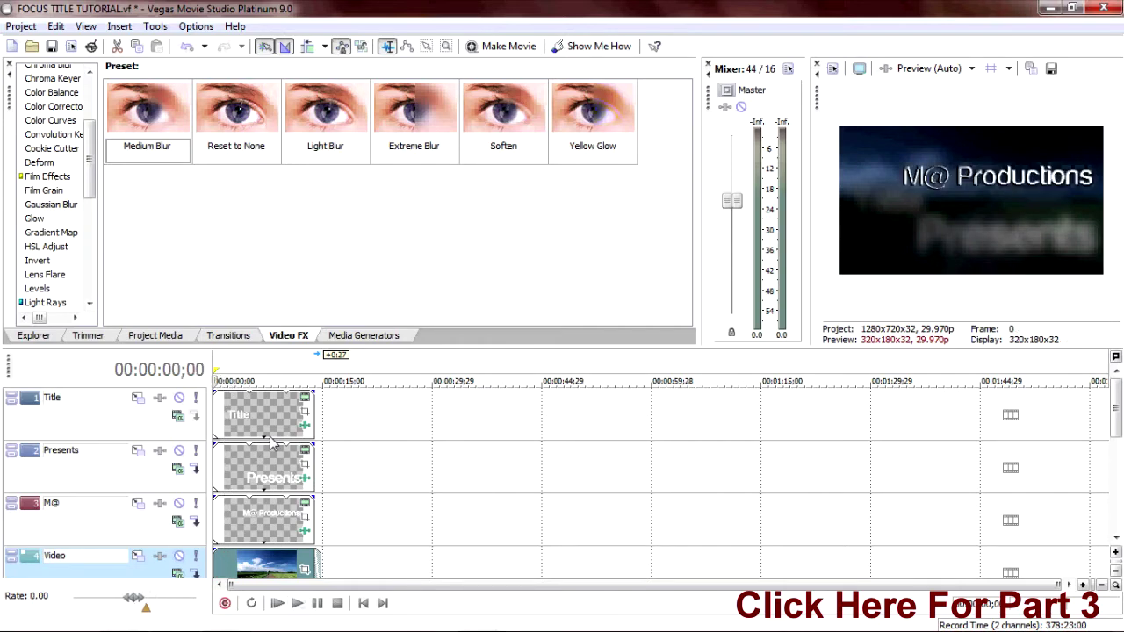
Add a Gaussian Blur keyframe at 00:00:01;29 on the Presents title and reduce its horizontal and vertical ranges to zero
{"action": "left_click", "coordinate": [305, 449]}
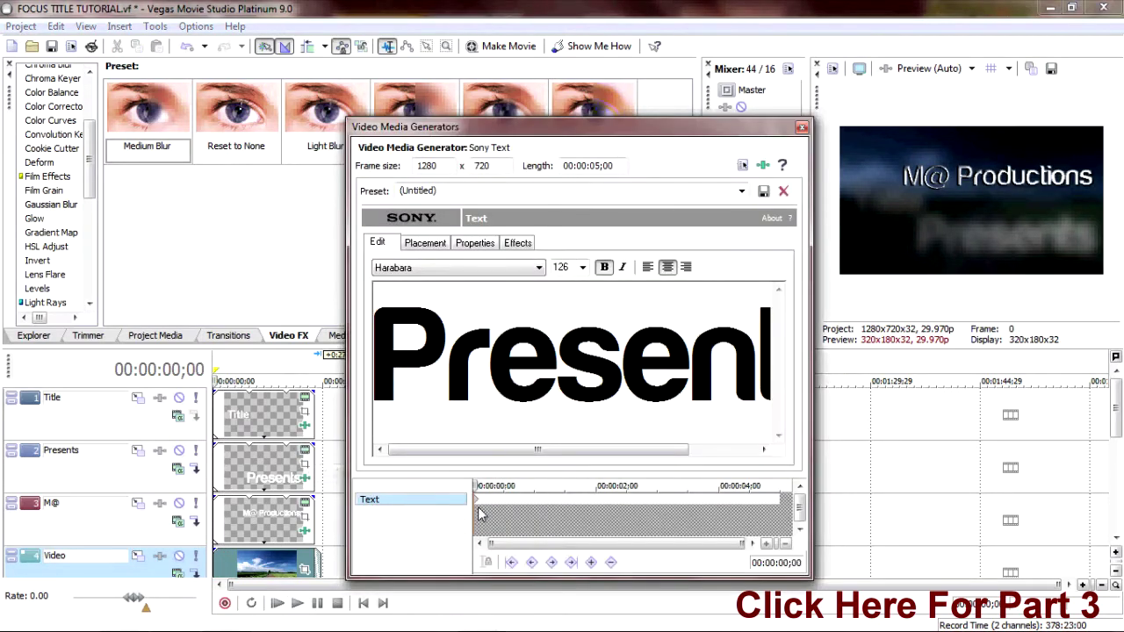
{"action": "left_click", "coordinate": [802, 129]}
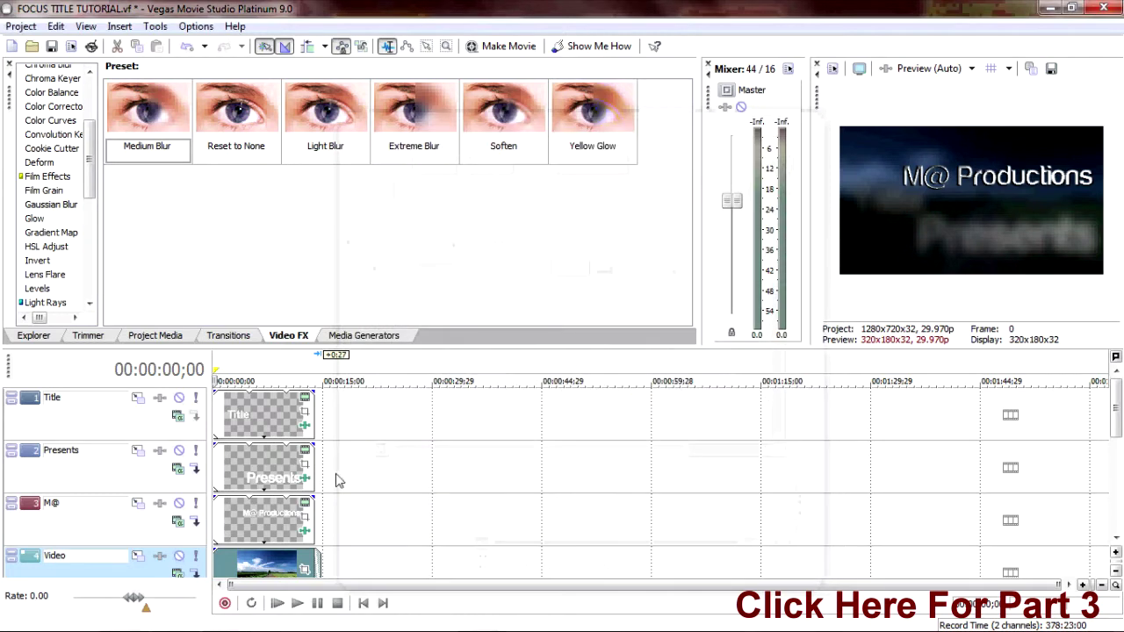
{"action": "left_click", "coordinate": [306, 477]}
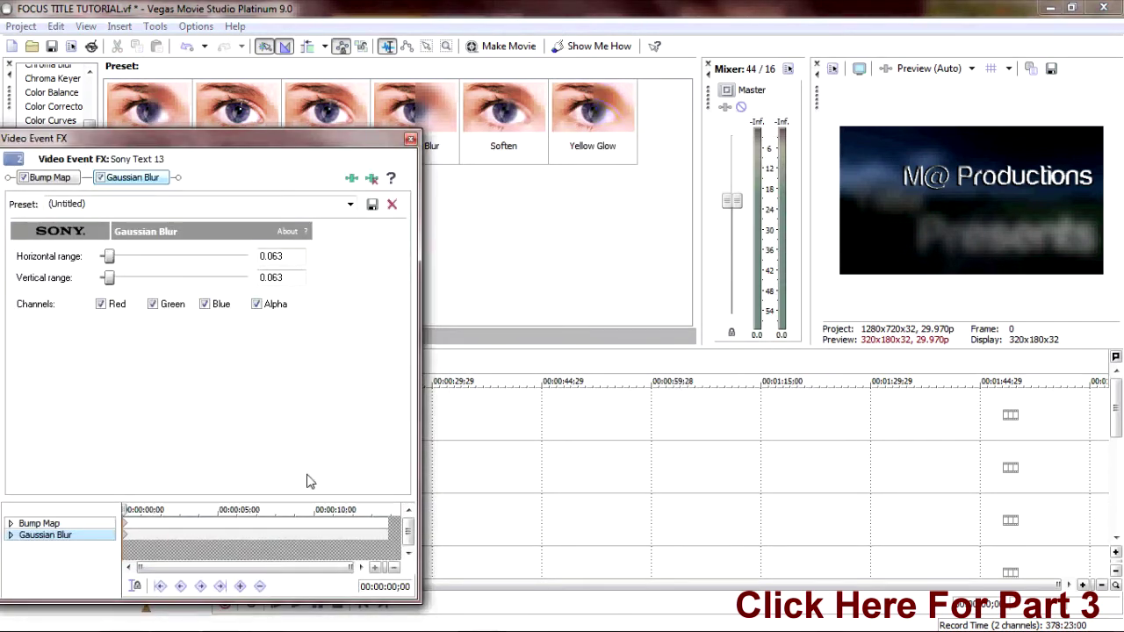
{"action": "double_click", "coordinate": [160, 536]}
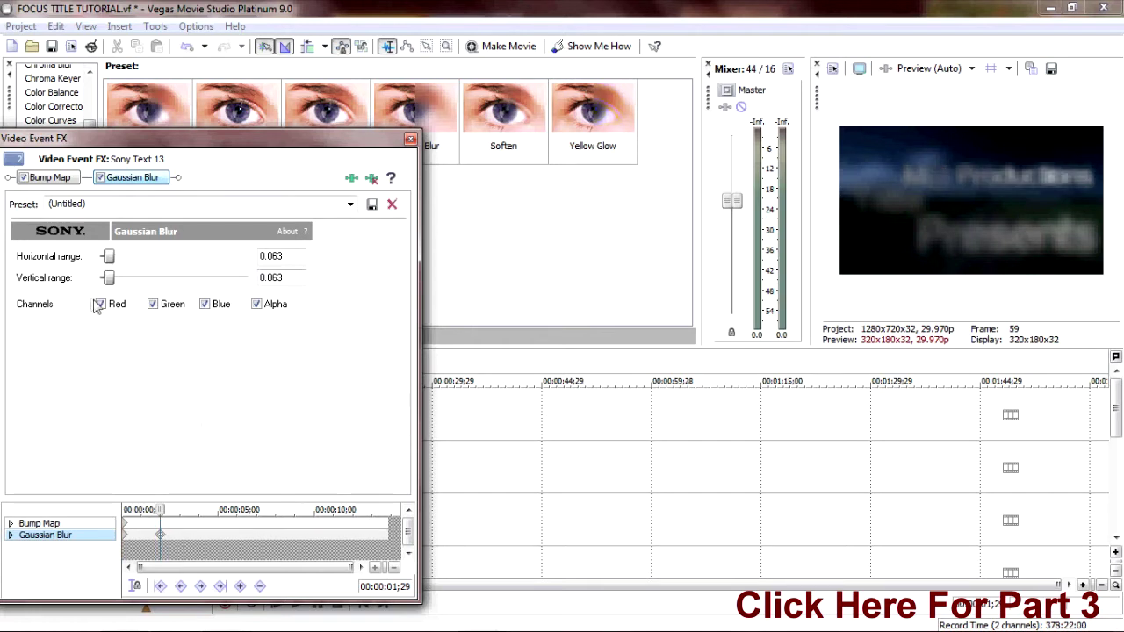
{"action": "left_click_drag", "start_coordinate": [108, 277], "coordinate": [56, 281]}
{"action": "left_click_drag", "start_coordinate": [109, 255], "coordinate": [84, 268]}
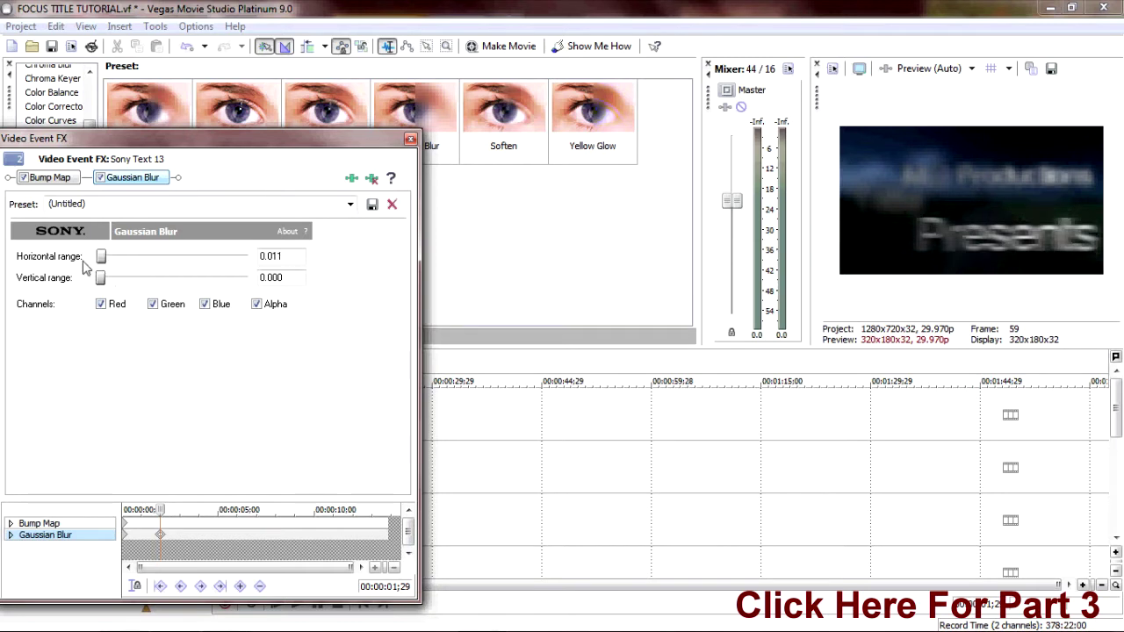
Set the Presents title's second Gaussian Blur keyframe to Smooth interpolation and close its effect settings
{"action": "left_click", "coordinate": [127, 537]}
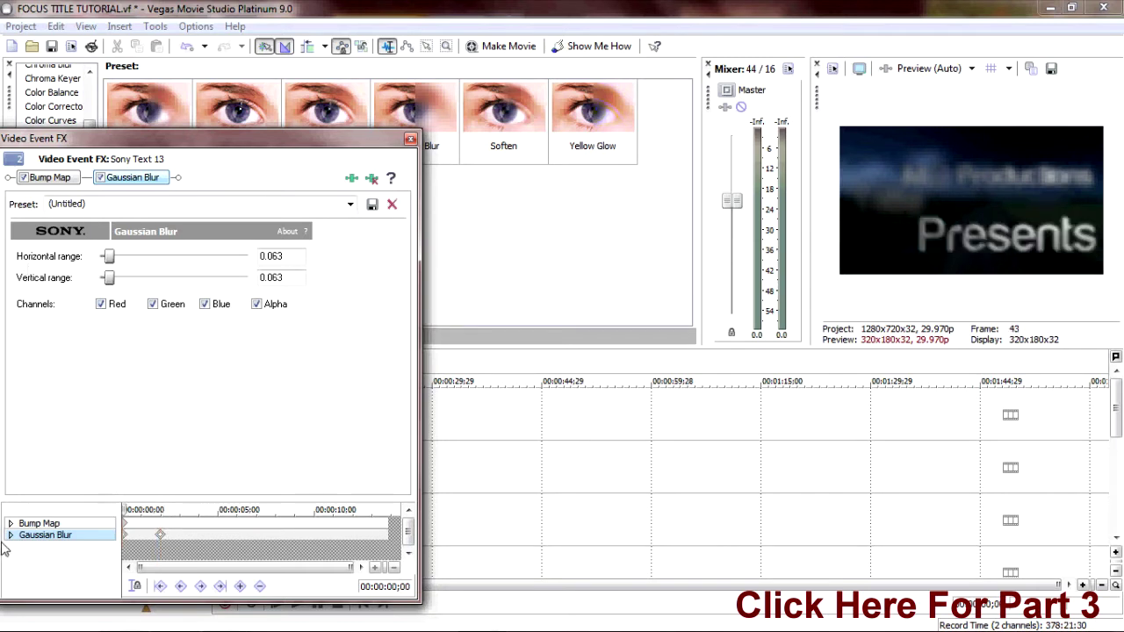
{"action": "right_click", "coordinate": [162, 536]}
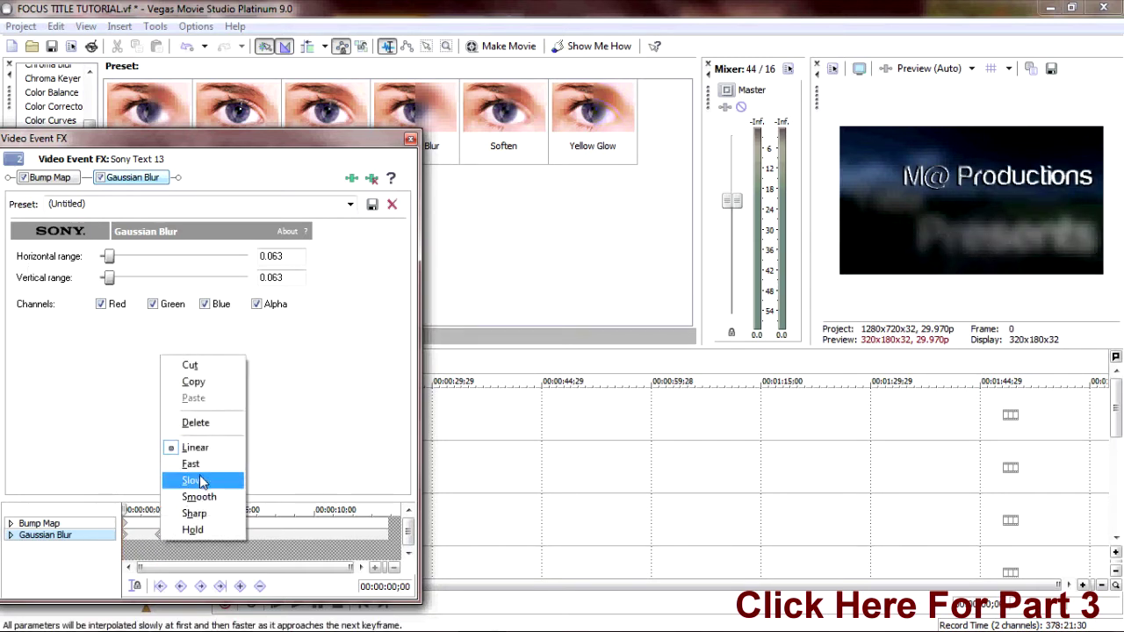
{"action": "left_click", "coordinate": [199, 496]}
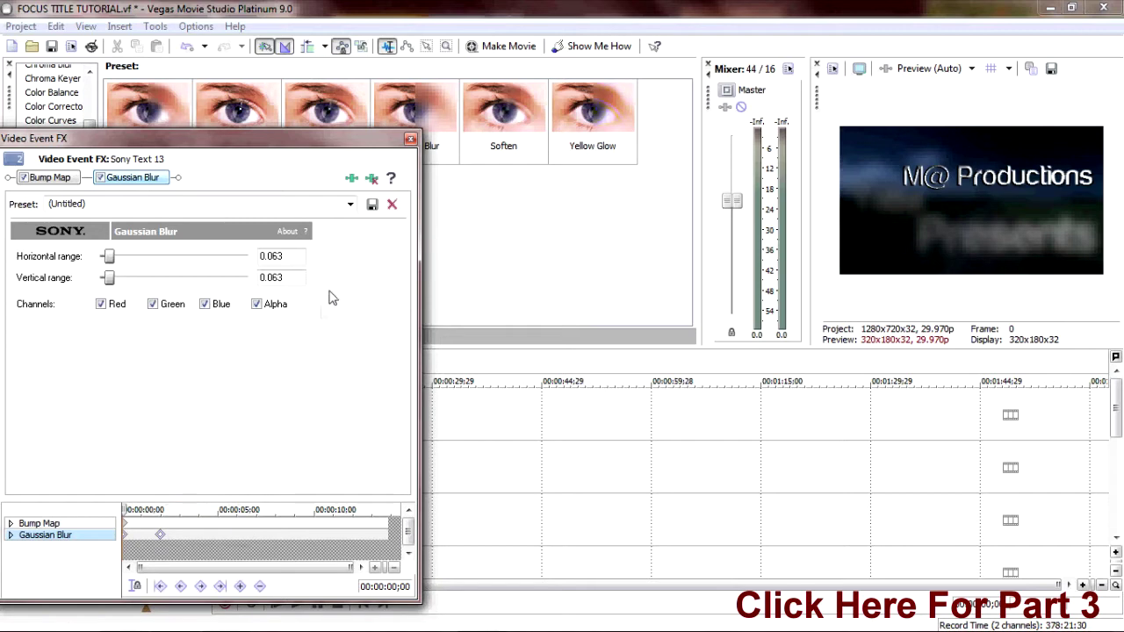
{"action": "left_click", "coordinate": [410, 141]}
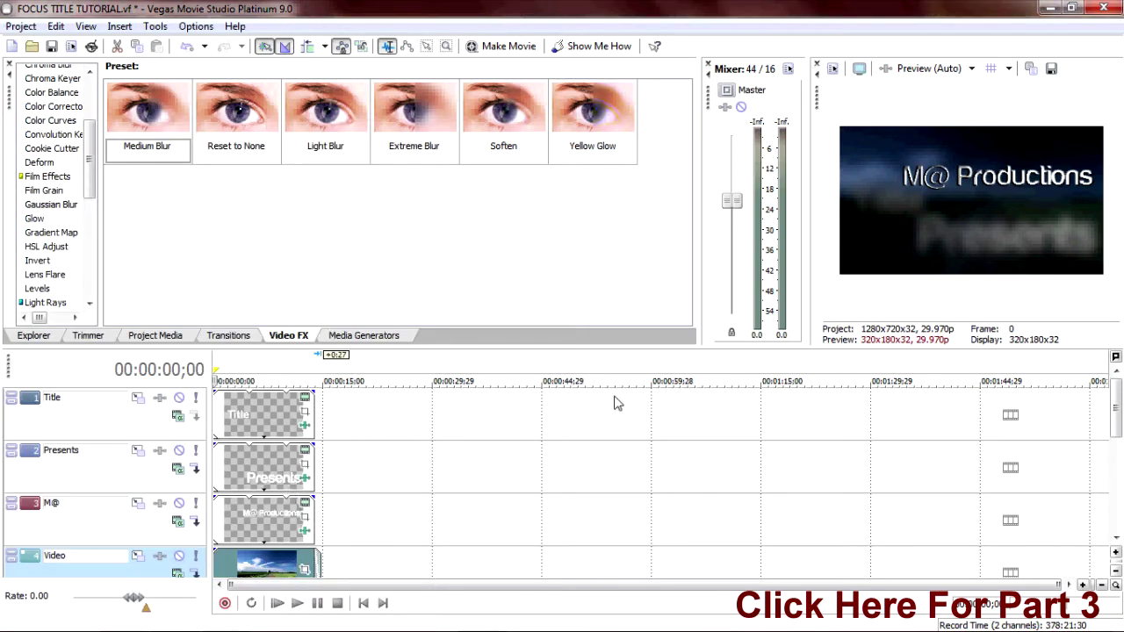
Add a Gaussian Blur keyframe at 00:00:02;02 on the field-with-road event of the Video track, with horizontal range 0.061
{"action": "scroll", "coordinate": [1117, 426], "scroll_direction": "down", "scroll_amount": 1}
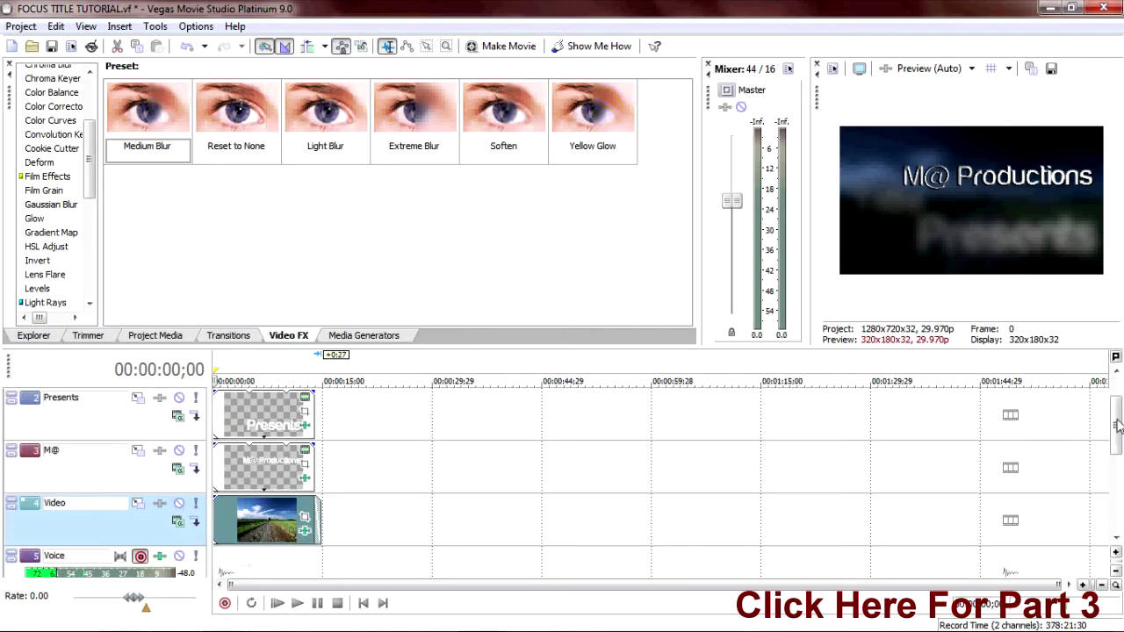
{"action": "left_click", "coordinate": [305, 530]}
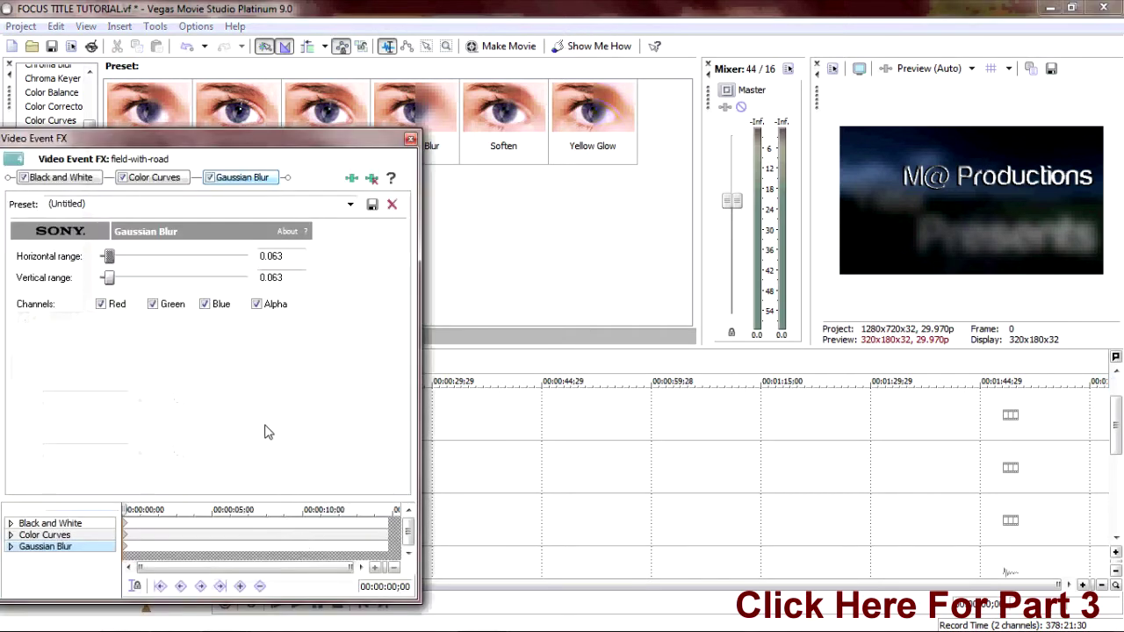
{"action": "double_click", "coordinate": [159, 548]}
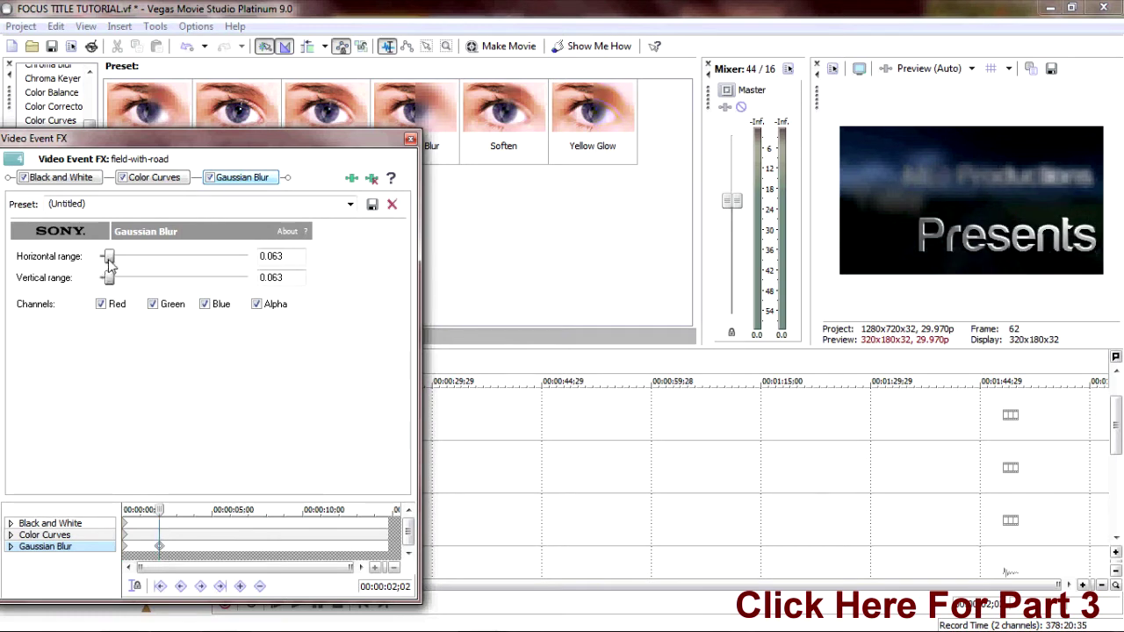
{"action": "left_click_drag", "start_coordinate": [108, 263], "coordinate": [111, 267]}
Set the field-with-road event's first Gaussian Blur keyframe to 0.044 in both ranges and preview the blur change
{"action": "left_click", "coordinate": [125, 542]}
{"action": "left_click_drag", "start_coordinate": [108, 277], "coordinate": [106, 277]}
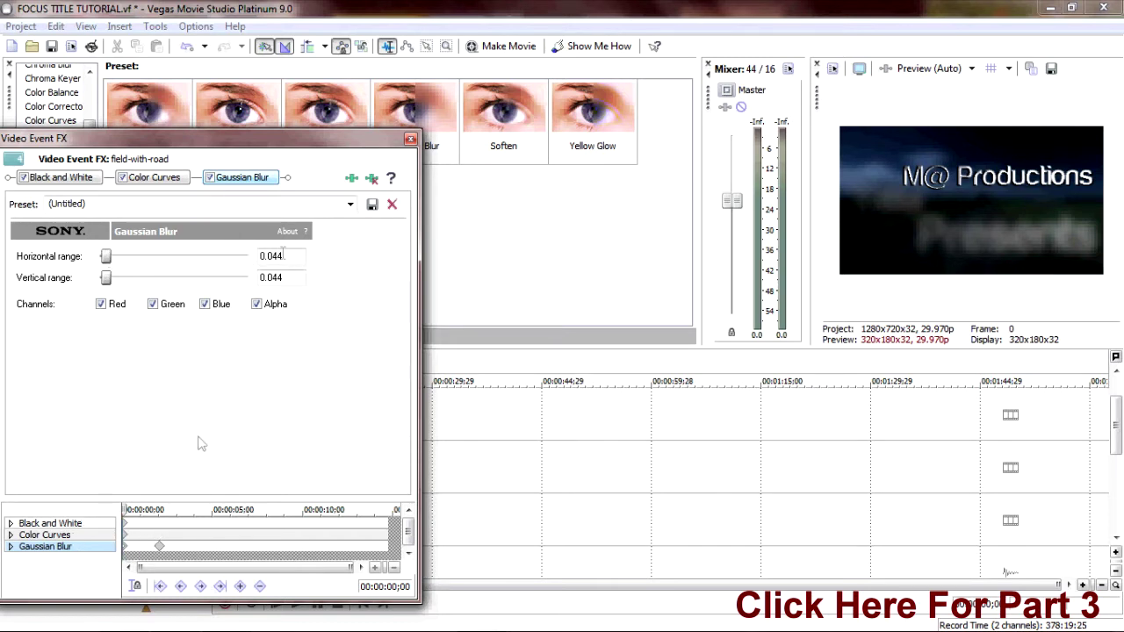
{"action": "left_click", "coordinate": [160, 547]}
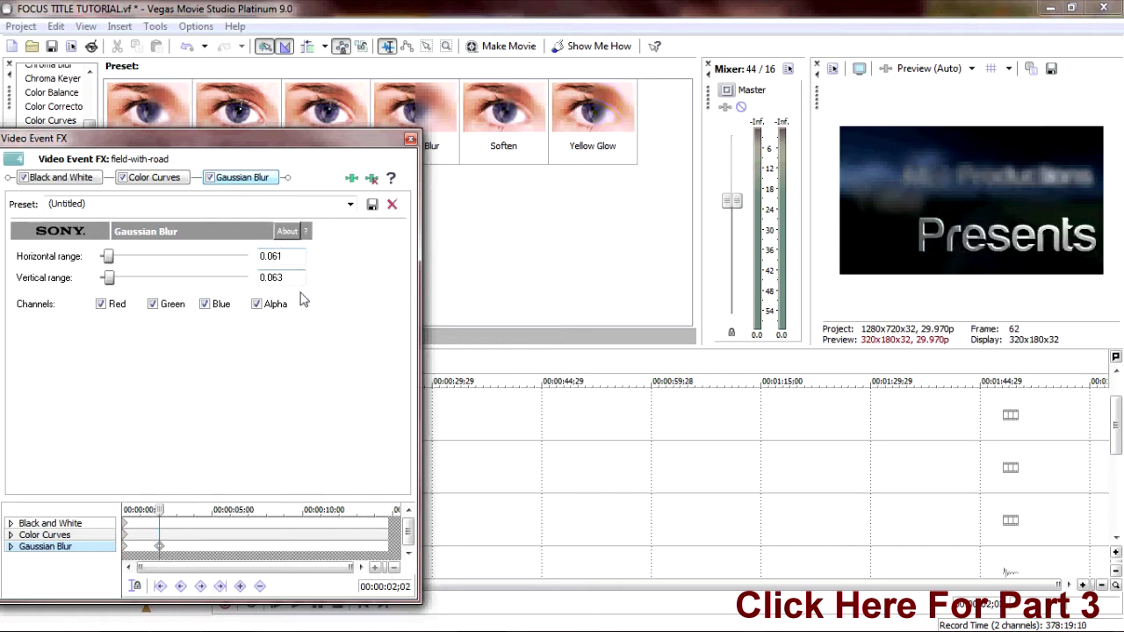
{"action": "left_click", "coordinate": [411, 141]}
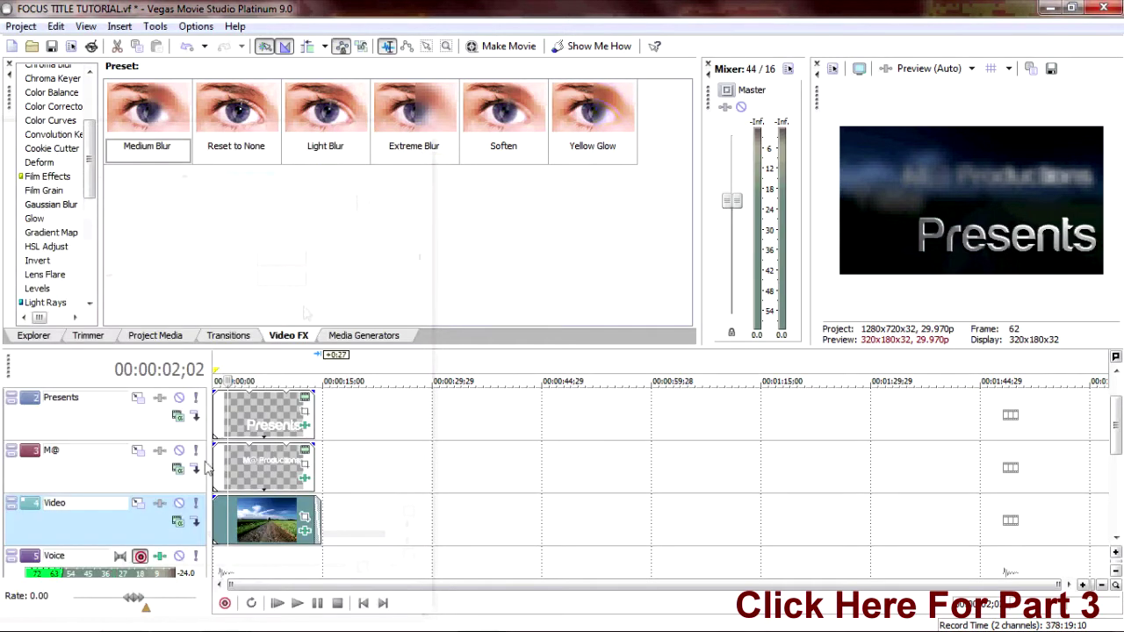
{"action": "left_click", "coordinate": [277, 603]}
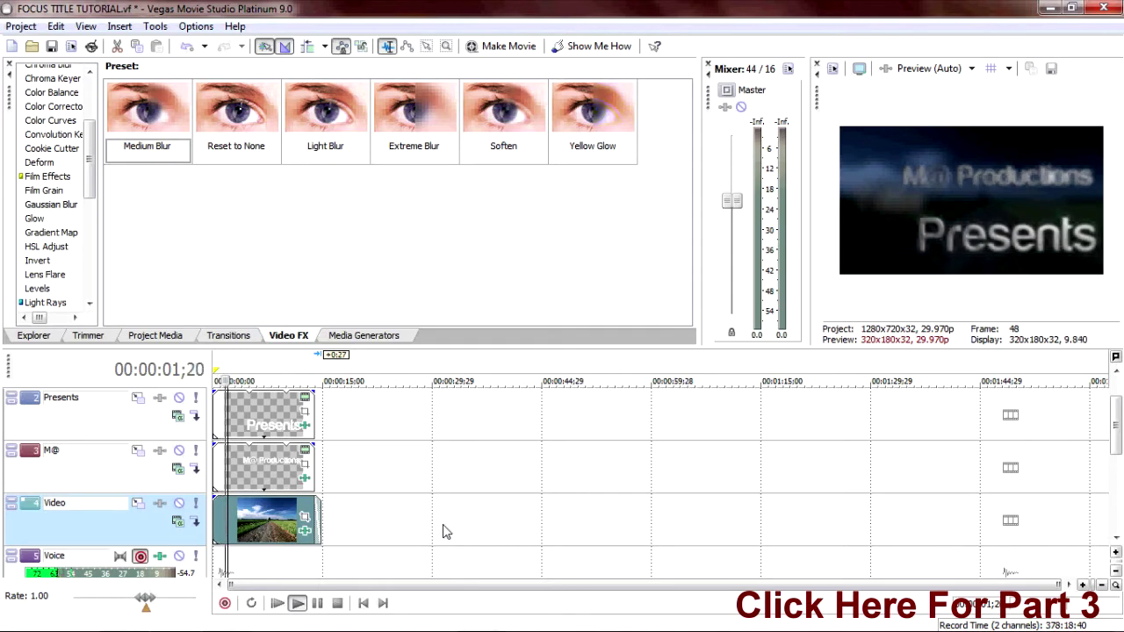
{"action": "key", "text": "space"}
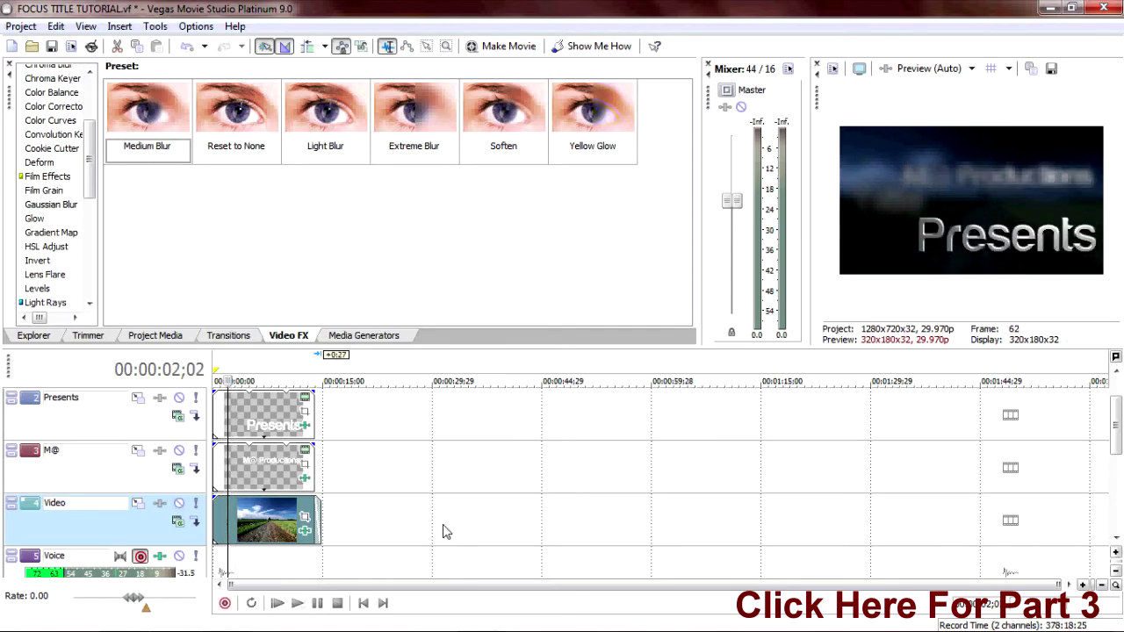
Set the field-with-road event's first Gaussian Blur keyframe to 0.033 in both the horizontal and vertical ranges
{"action": "left_click", "coordinate": [305, 535]}
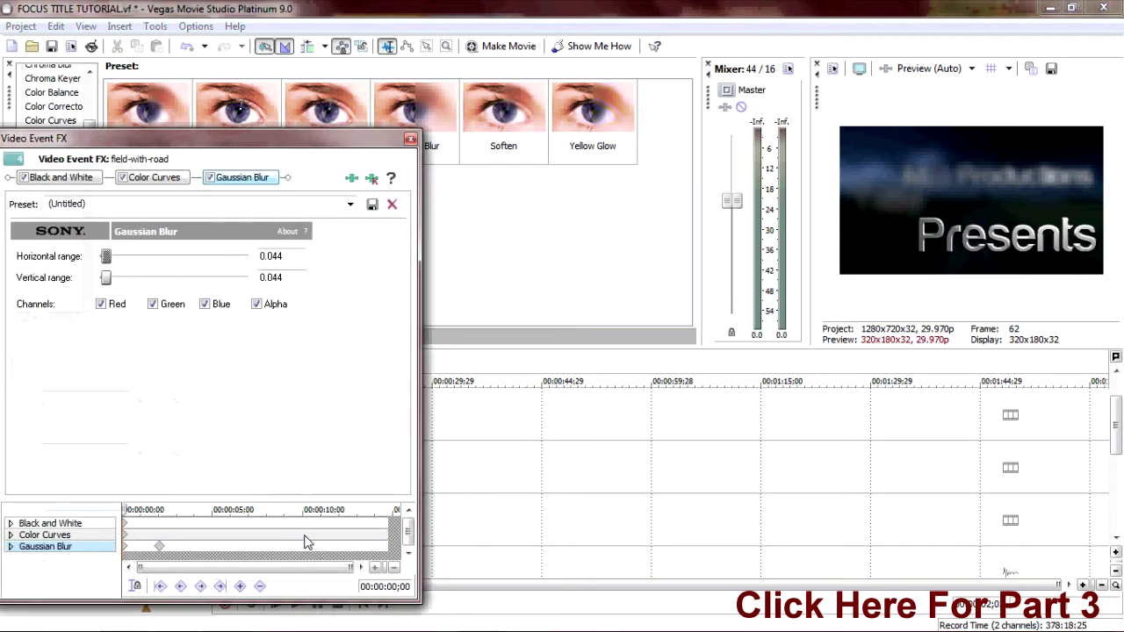
{"action": "left_click", "coordinate": [118, 547]}
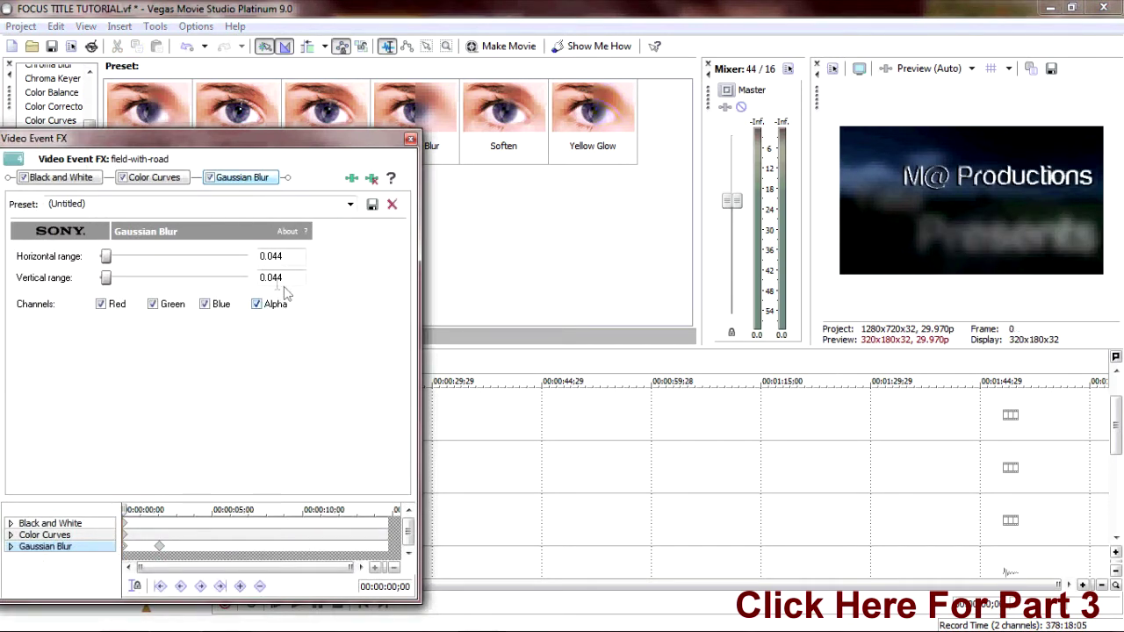
{"action": "left_click_drag", "start_coordinate": [106, 278], "coordinate": [104, 283]}
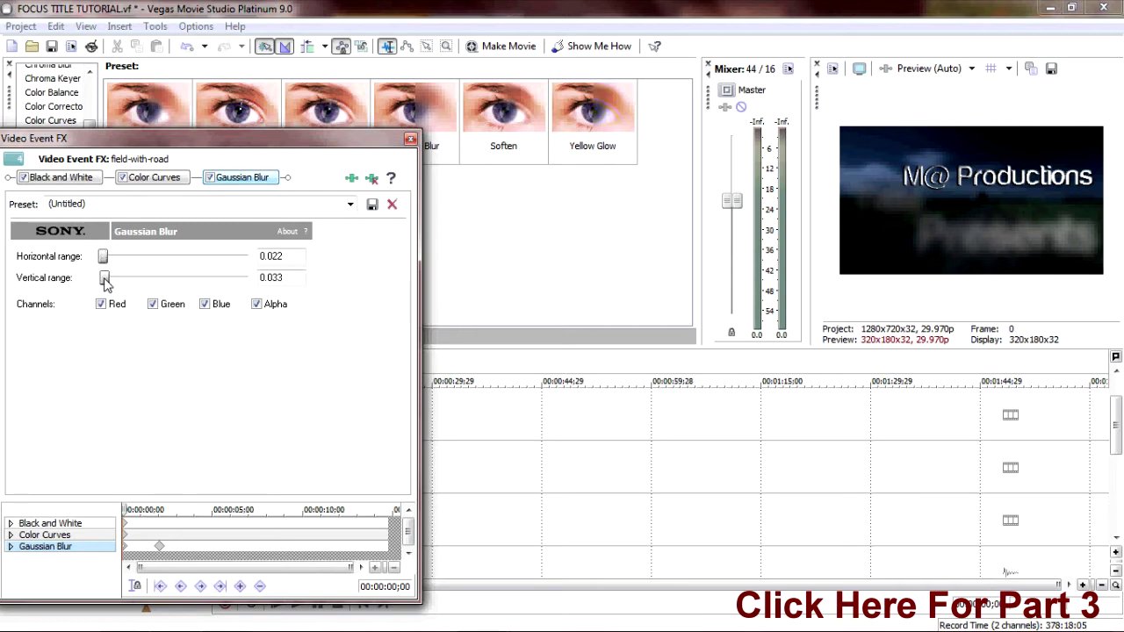
{"action": "left_click_drag", "start_coordinate": [105, 266], "coordinate": [106, 266]}
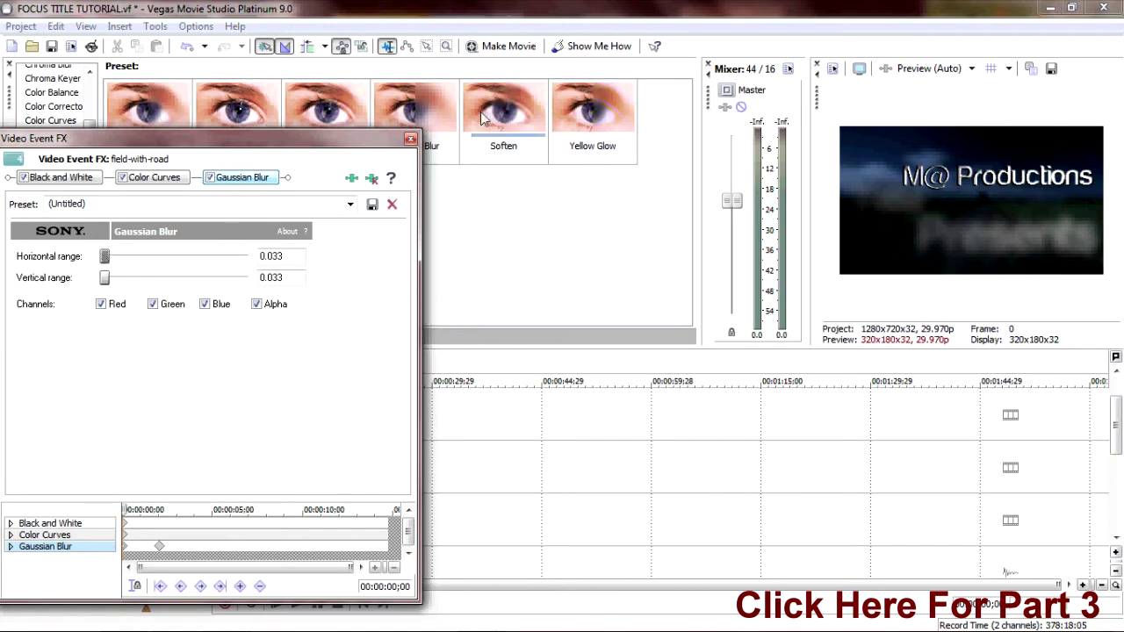
{"action": "left_click", "coordinate": [411, 141]}
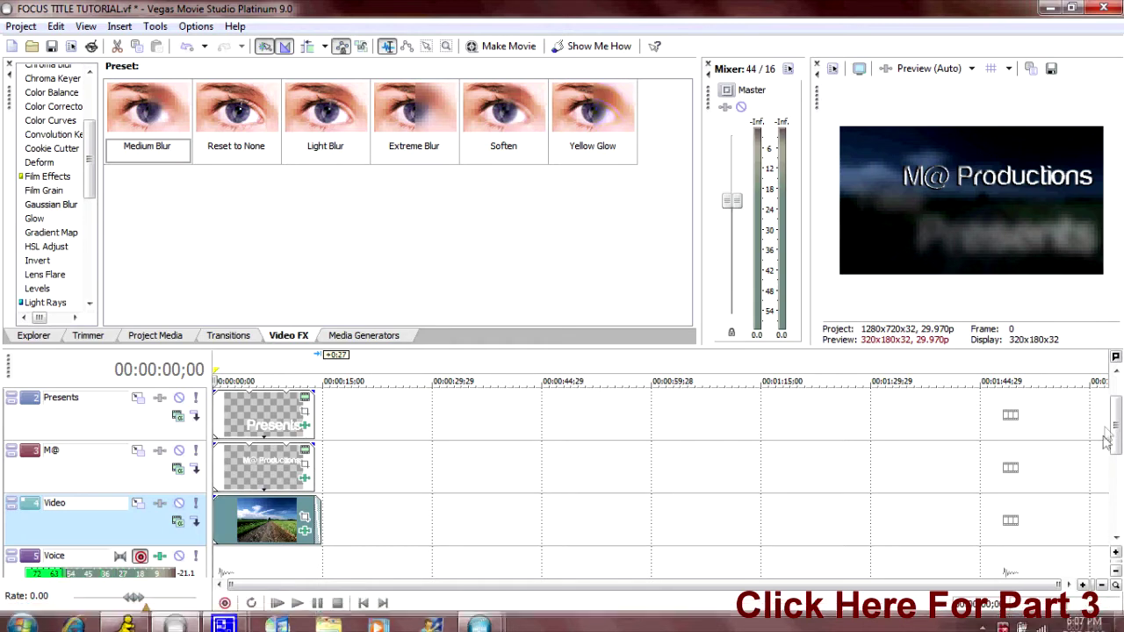
Set the Title event's Gaussian Blur to 0.033 in both ranges and add a second blur keyframe at 00:00:01;29
{"action": "left_click_drag", "start_coordinate": [1114, 433], "coordinate": [1117, 393]}
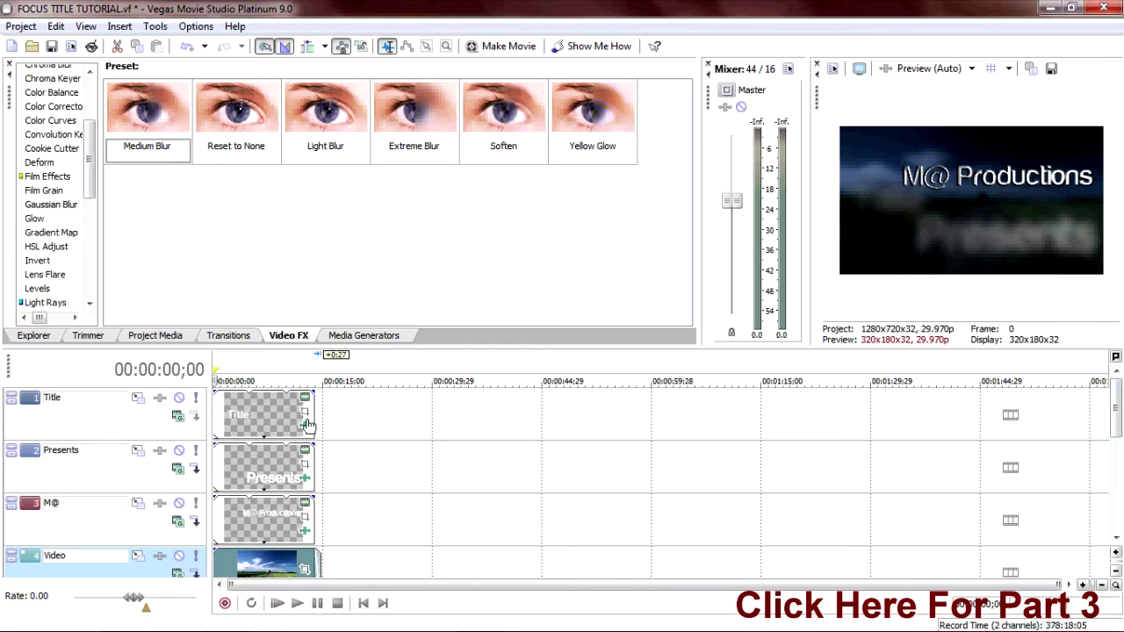
{"action": "left_click", "coordinate": [263, 423]}
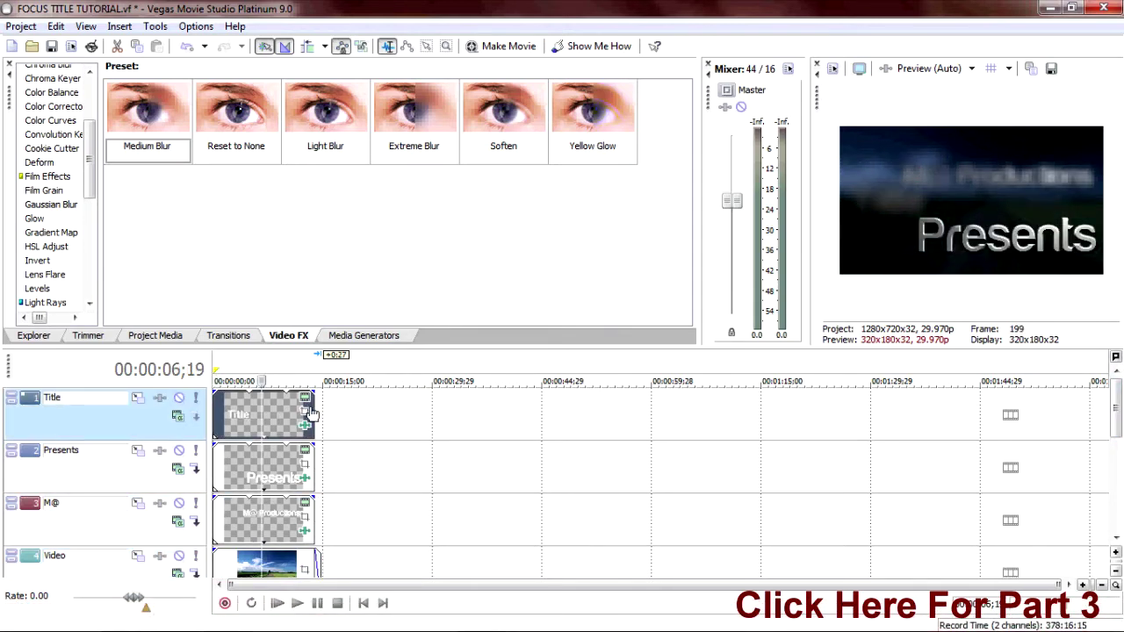
{"action": "left_click", "coordinate": [287, 564]}
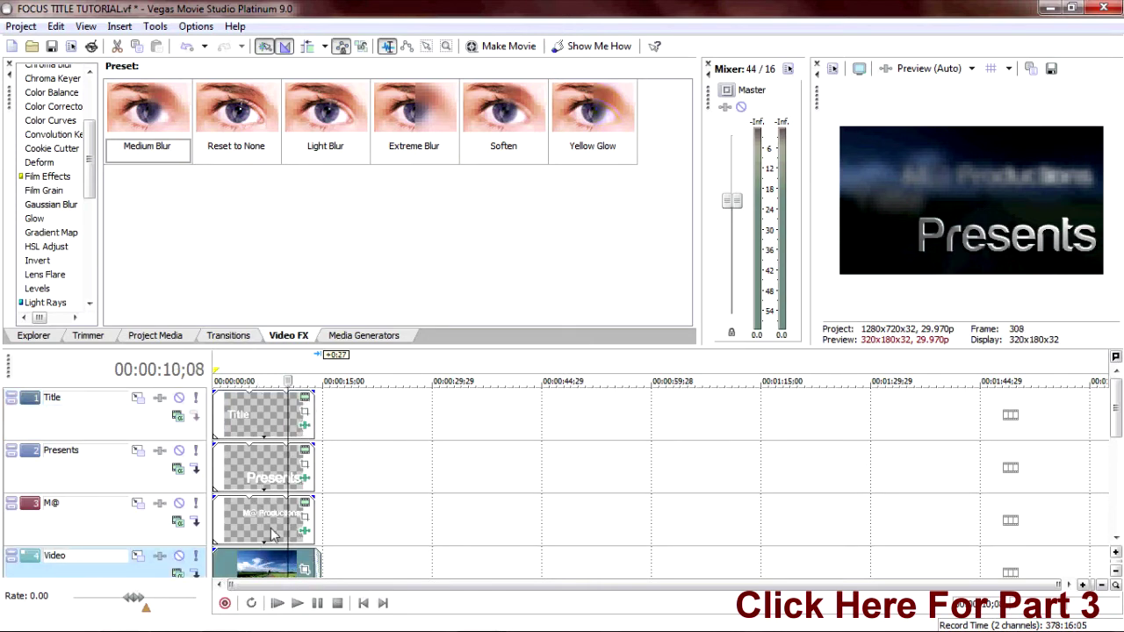
{"action": "left_click", "coordinate": [305, 425]}
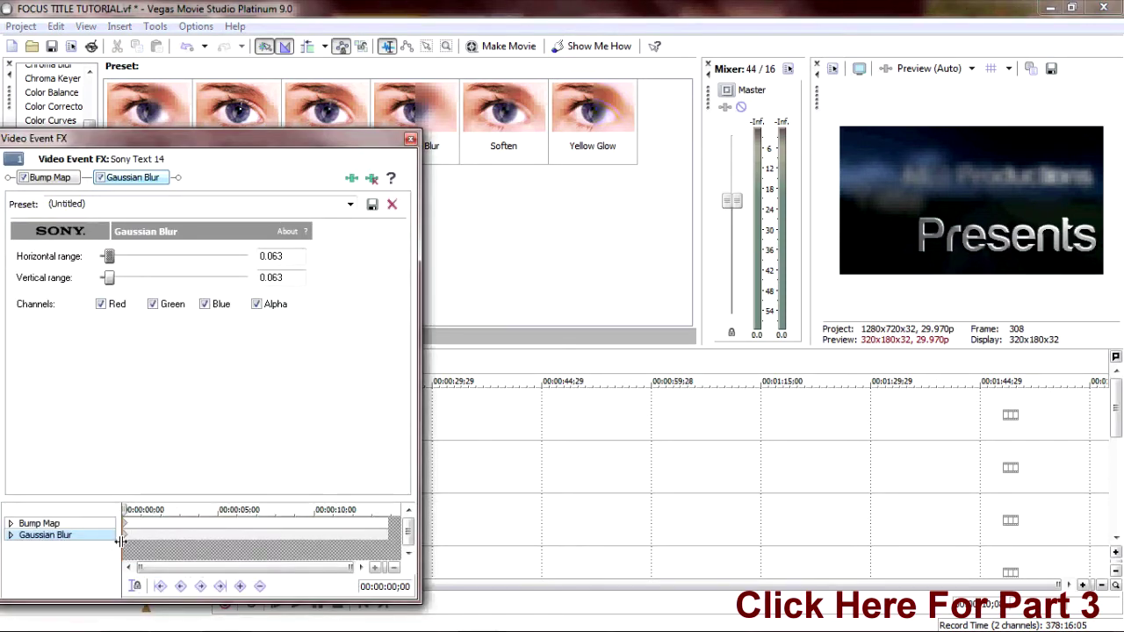
{"action": "left_click", "coordinate": [278, 277]}
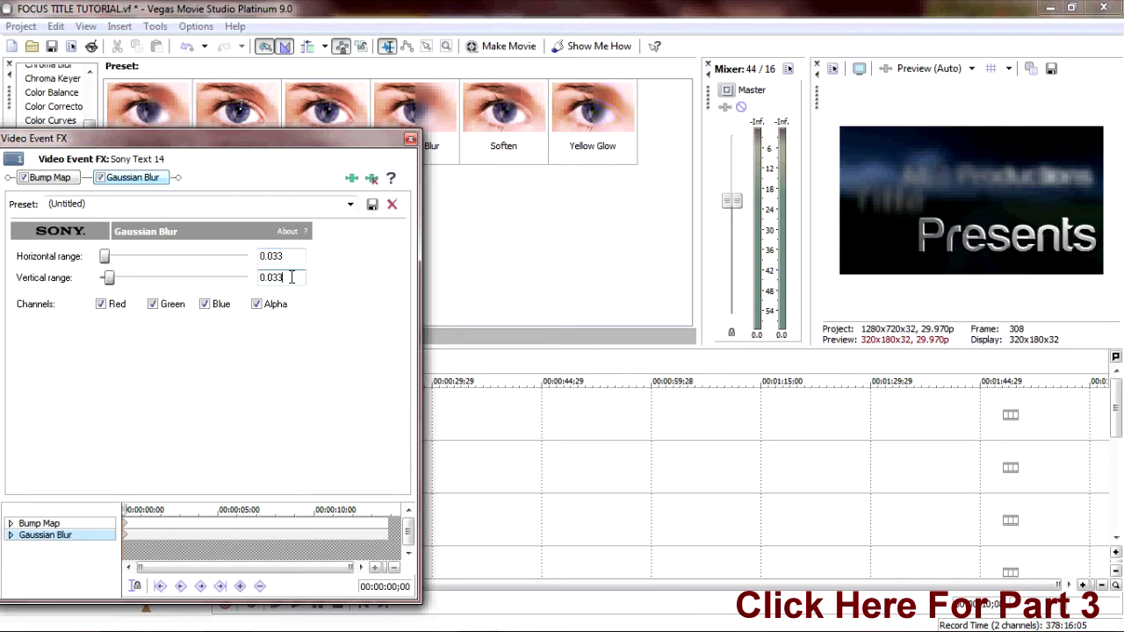
{"action": "left_click", "coordinate": [160, 535]}
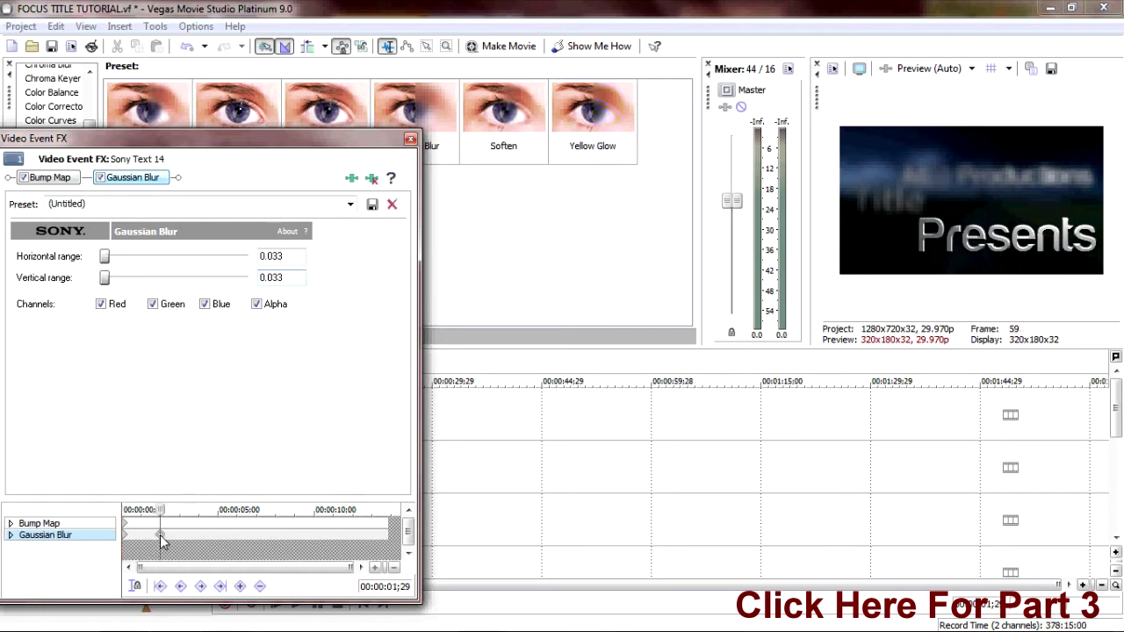
{"action": "left_click", "coordinate": [410, 138]}
{"action": "left_click", "coordinate": [535, 490]}
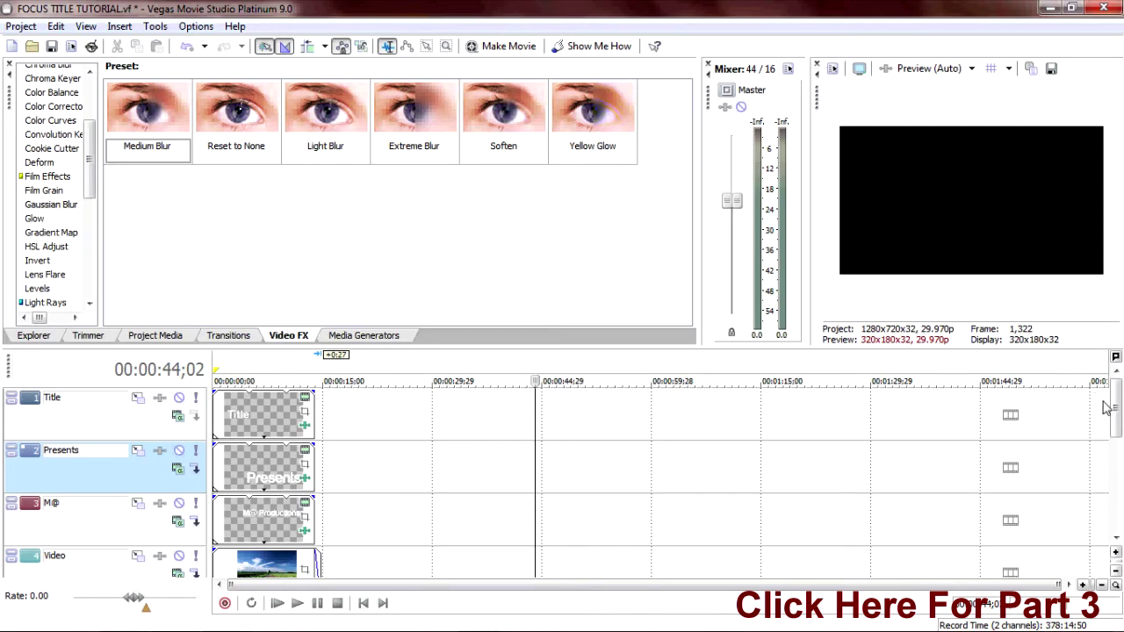
{"action": "scroll", "coordinate": [1115, 427], "scroll_direction": "down", "scroll_amount": 1}
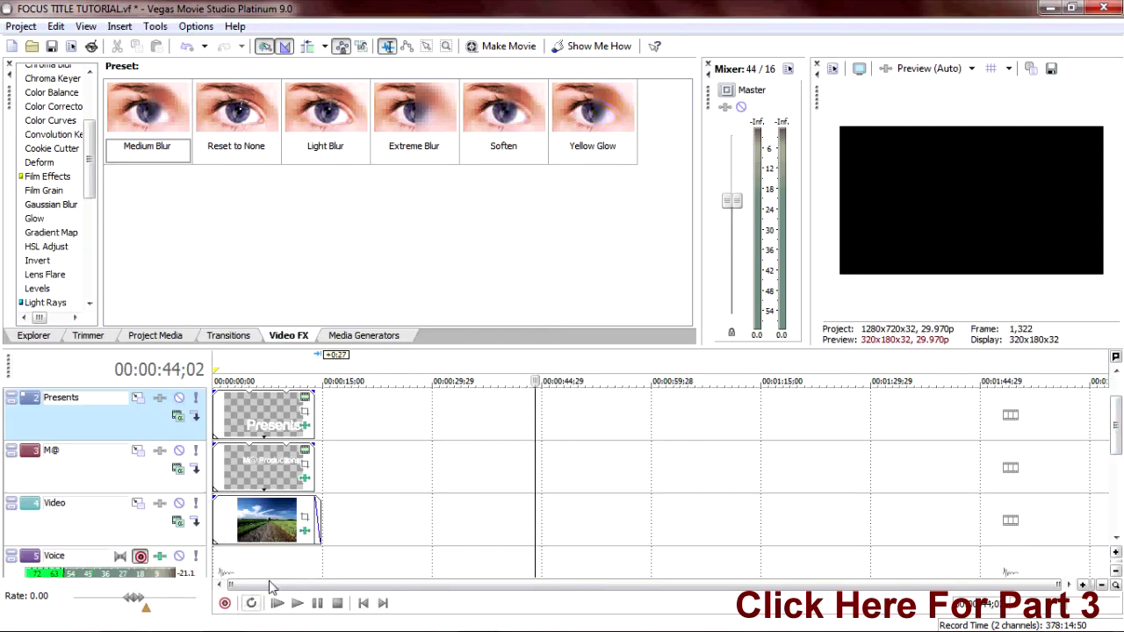
Copy the field-with-road event's second Gaussian Blur keyframe, at 00:00:02;02
{"action": "left_click", "coordinate": [307, 531]}
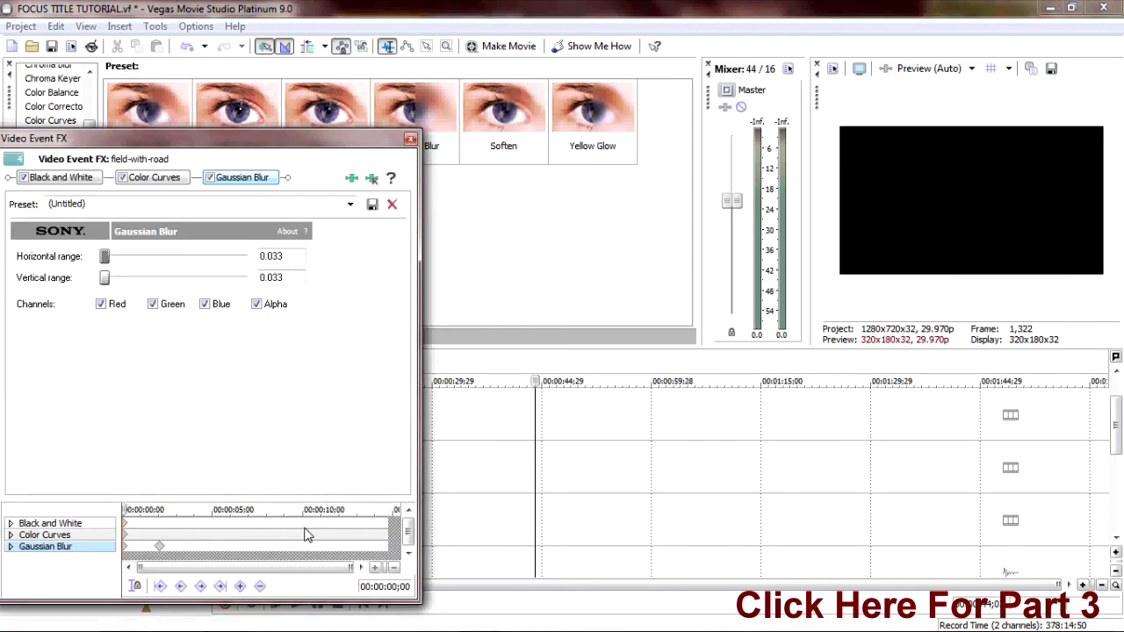
{"action": "left_click", "coordinate": [160, 549]}
{"action": "right_click", "coordinate": [161, 549]}
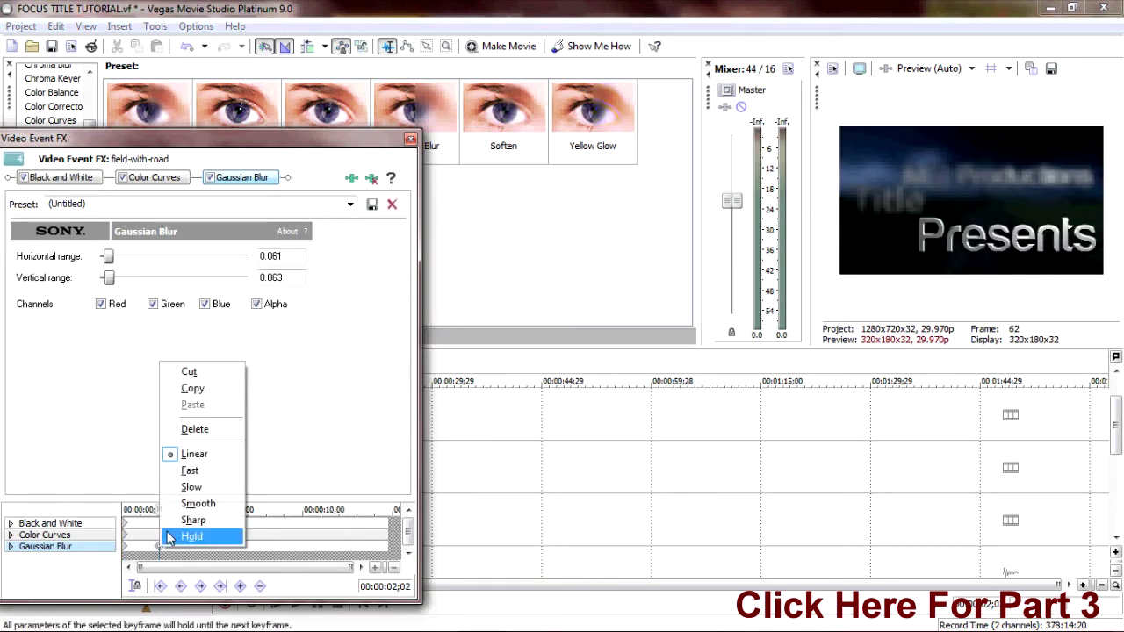
{"action": "left_click", "coordinate": [191, 387]}
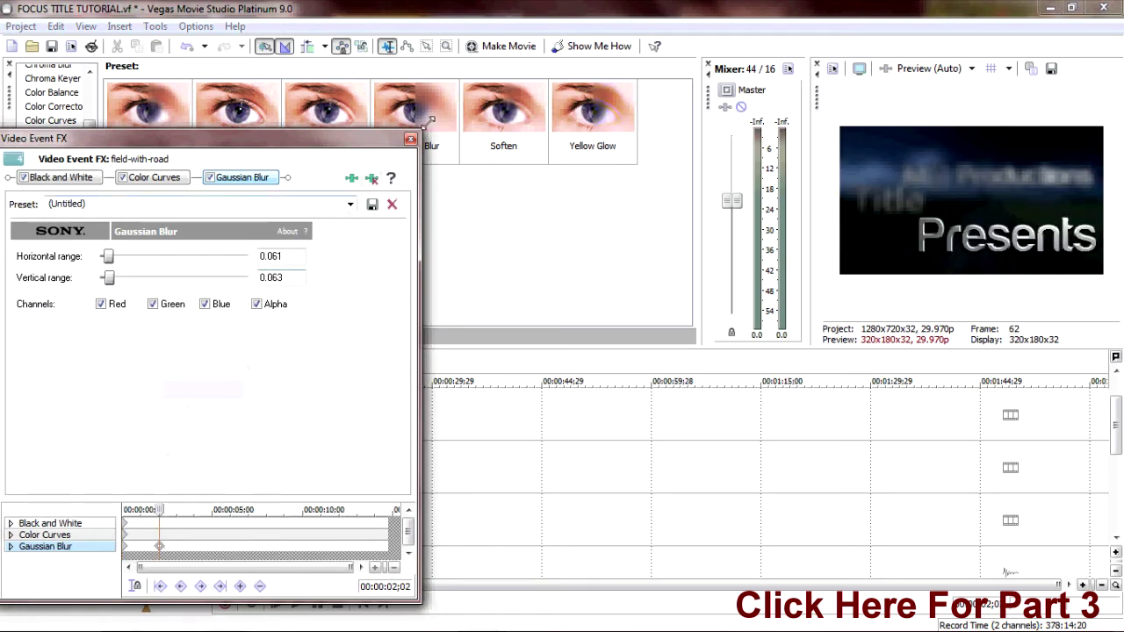
{"action": "left_click", "coordinate": [410, 139]}
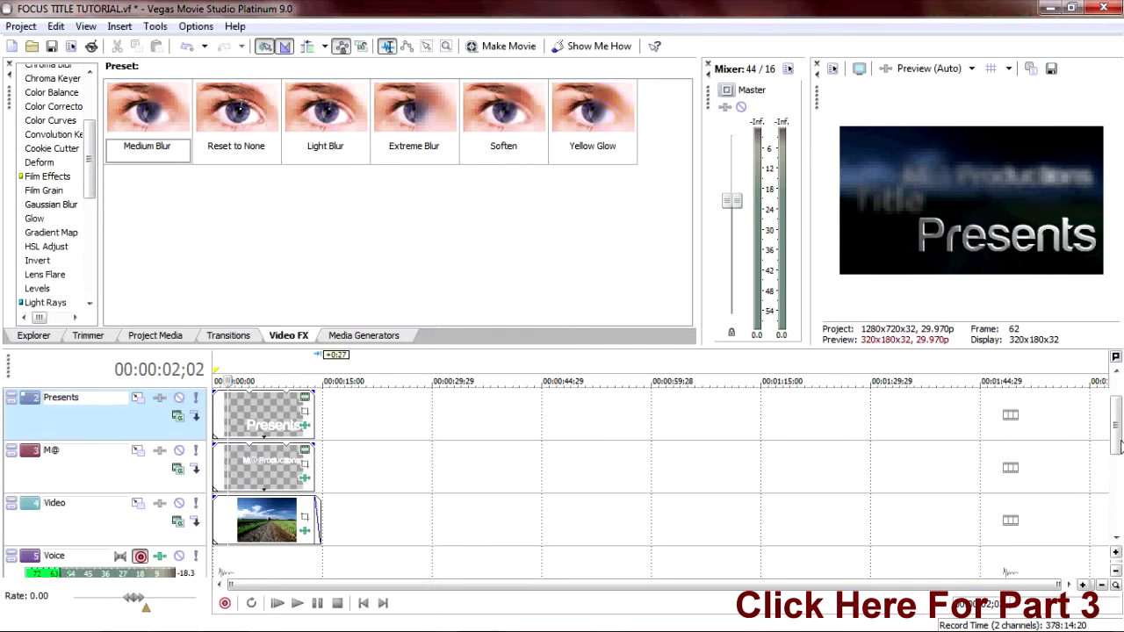
Paste the copied blur settings onto the Title event's Gaussian Blur keyframe at 00:00:01;29 and preview the intro from the start
{"action": "scroll", "coordinate": [1118, 452], "scroll_direction": "up", "scroll_amount": 1}
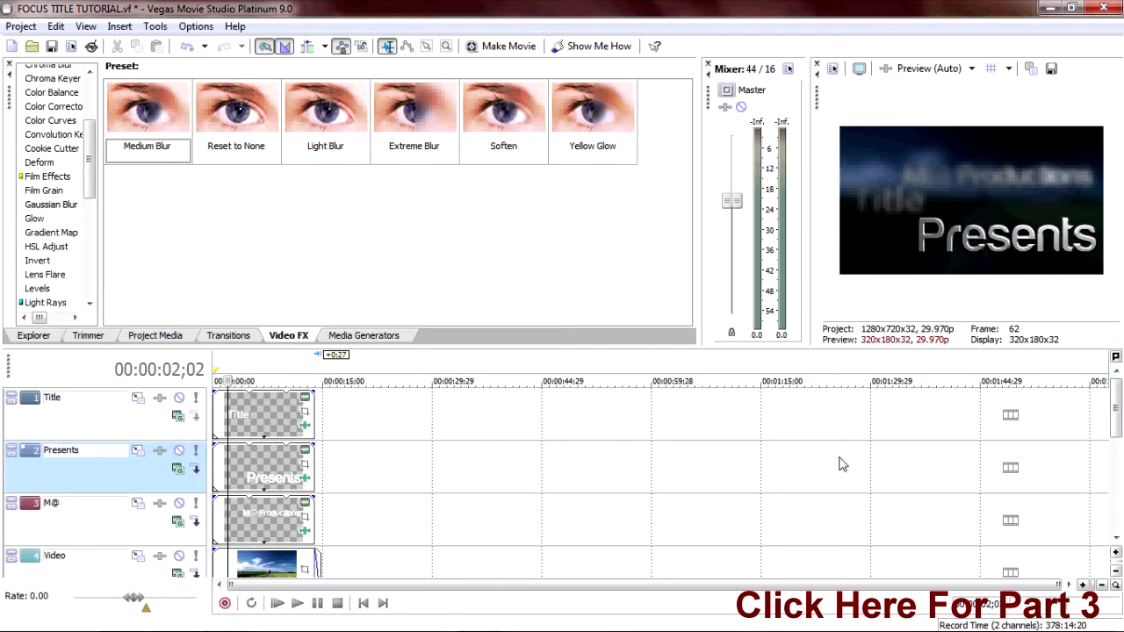
{"action": "left_click", "coordinate": [306, 425]}
{"action": "left_click", "coordinate": [161, 536]}
{"action": "right_click", "coordinate": [162, 542]}
{"action": "left_click", "coordinate": [220, 404]}
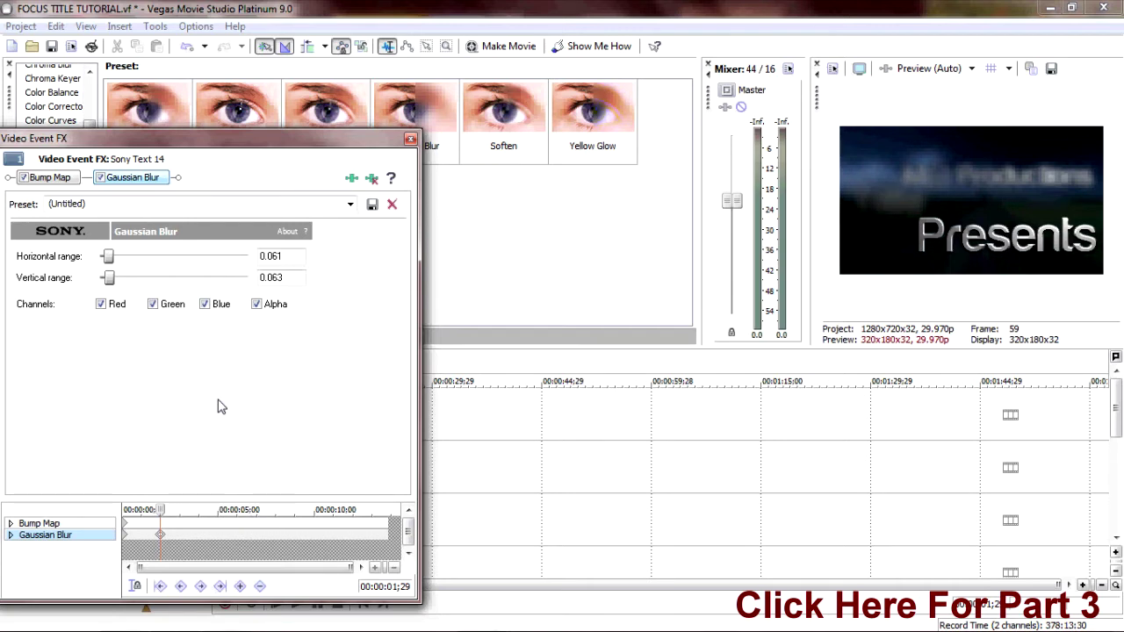
{"action": "left_click", "coordinate": [411, 138]}
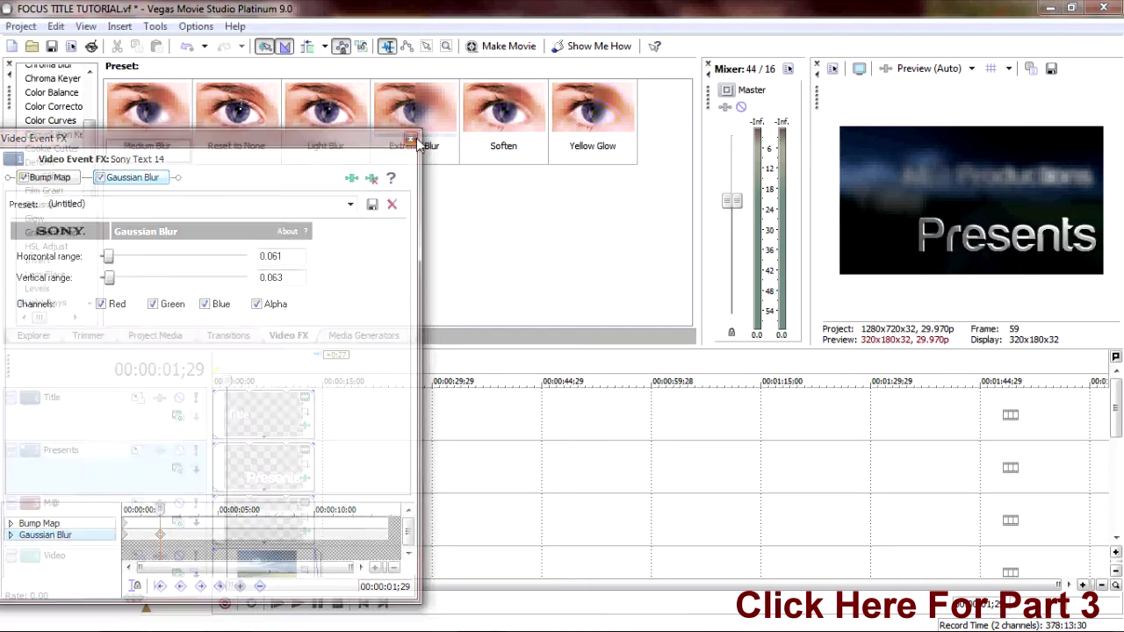
{"action": "left_click", "coordinate": [277, 604]}
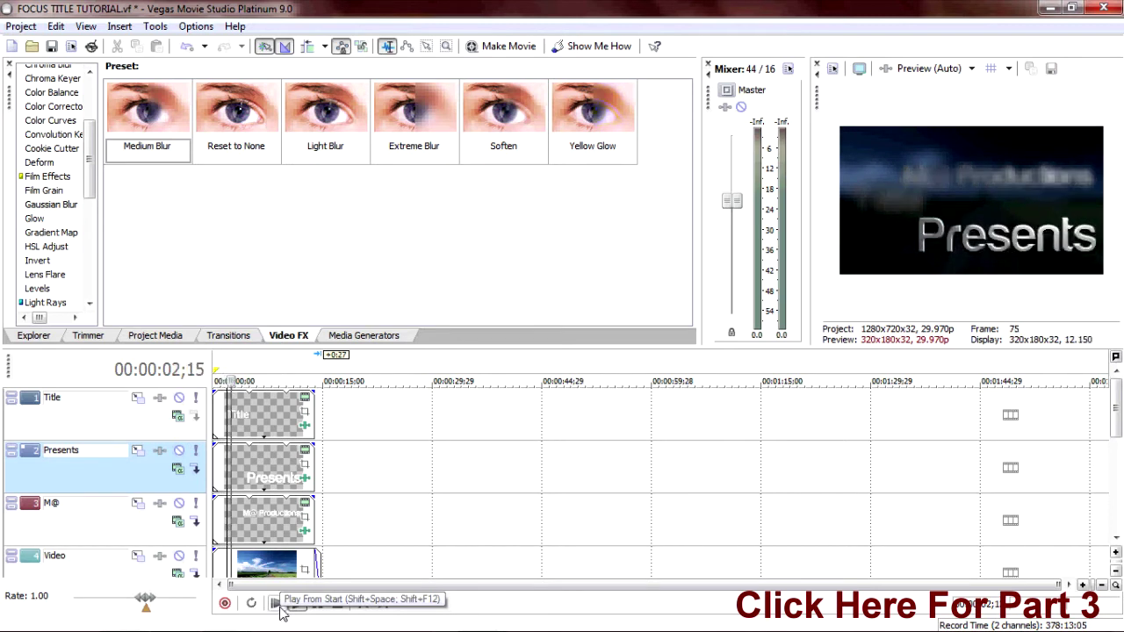
{"action": "key", "text": "space"}
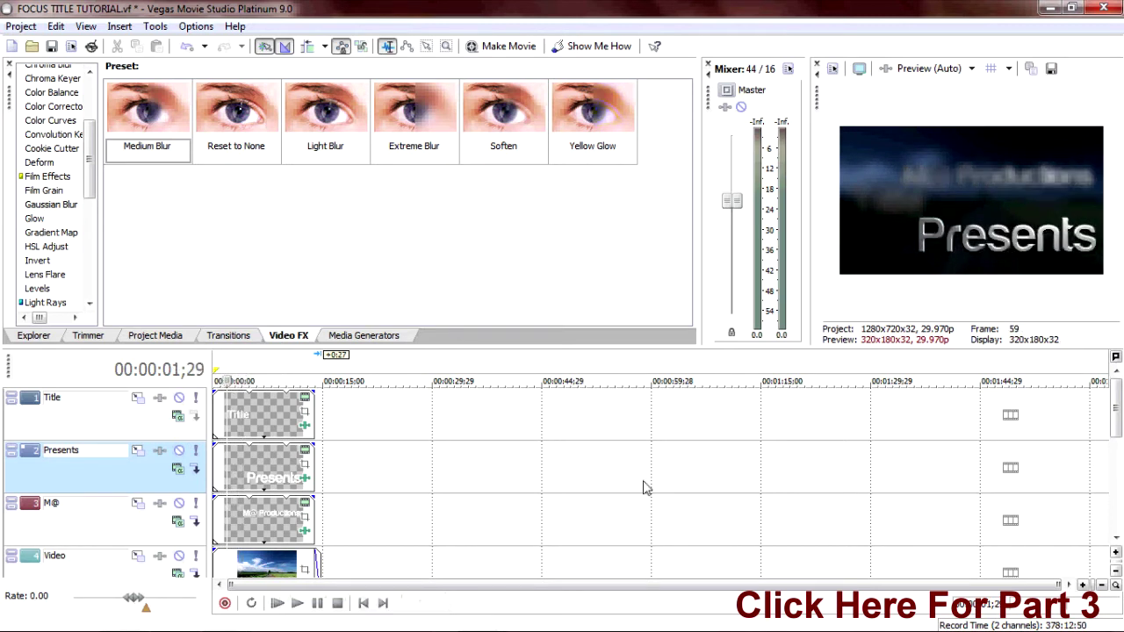
Add a third Gaussian Blur keyframe to the M@ event at 00:00:04;00, holding 0.039 in both ranges
{"action": "left_click", "coordinate": [270, 466]}
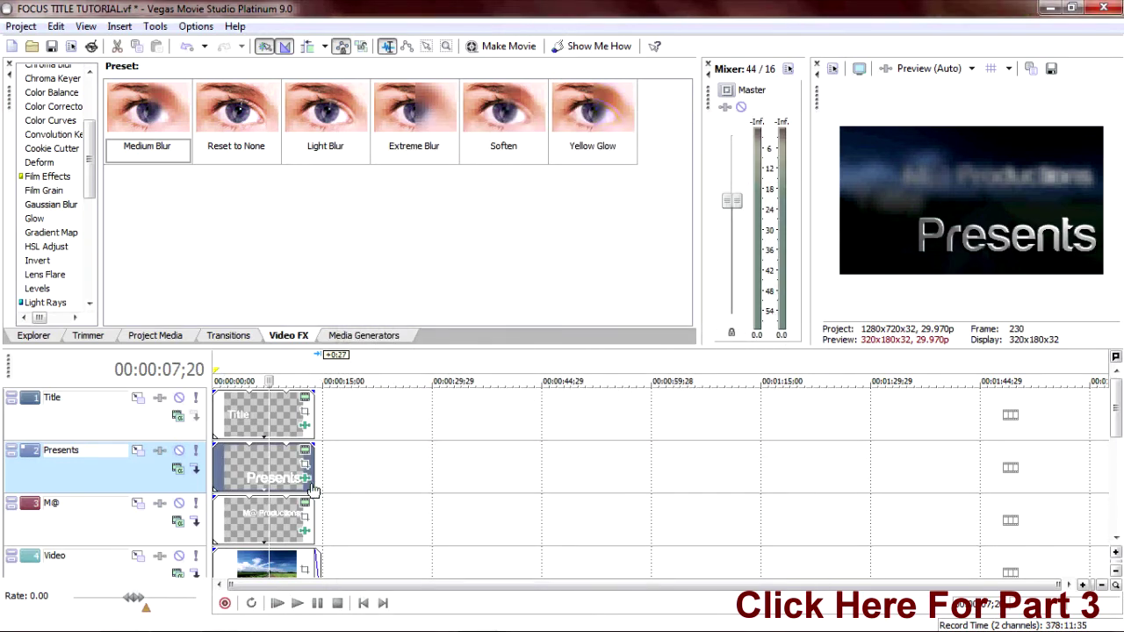
{"action": "left_click", "coordinate": [308, 529]}
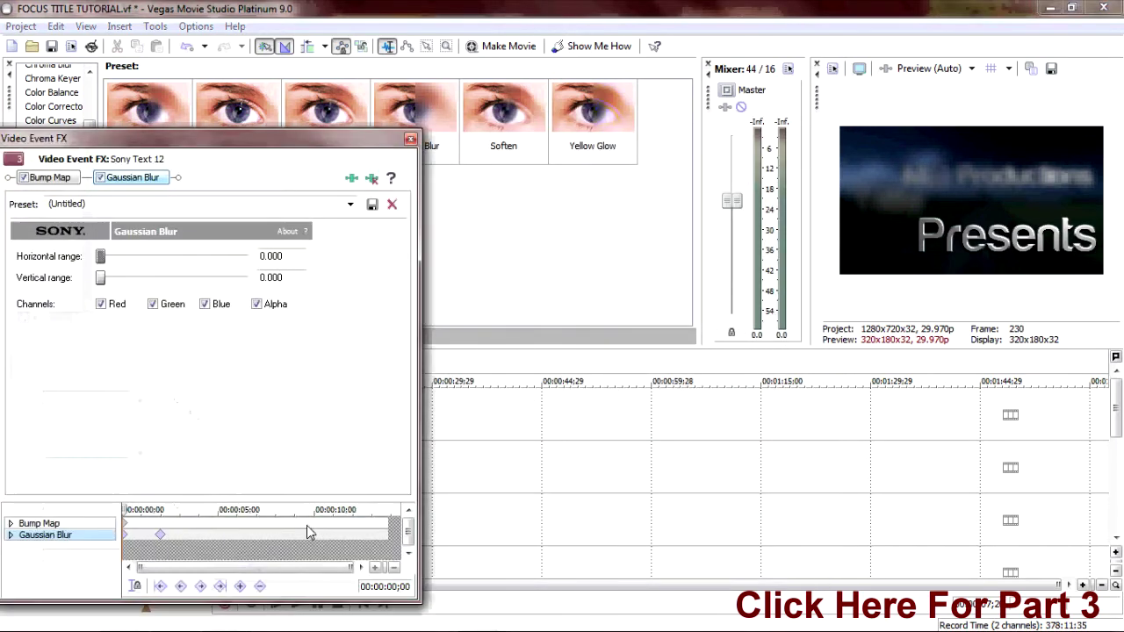
{"action": "left_click", "coordinate": [199, 538]}
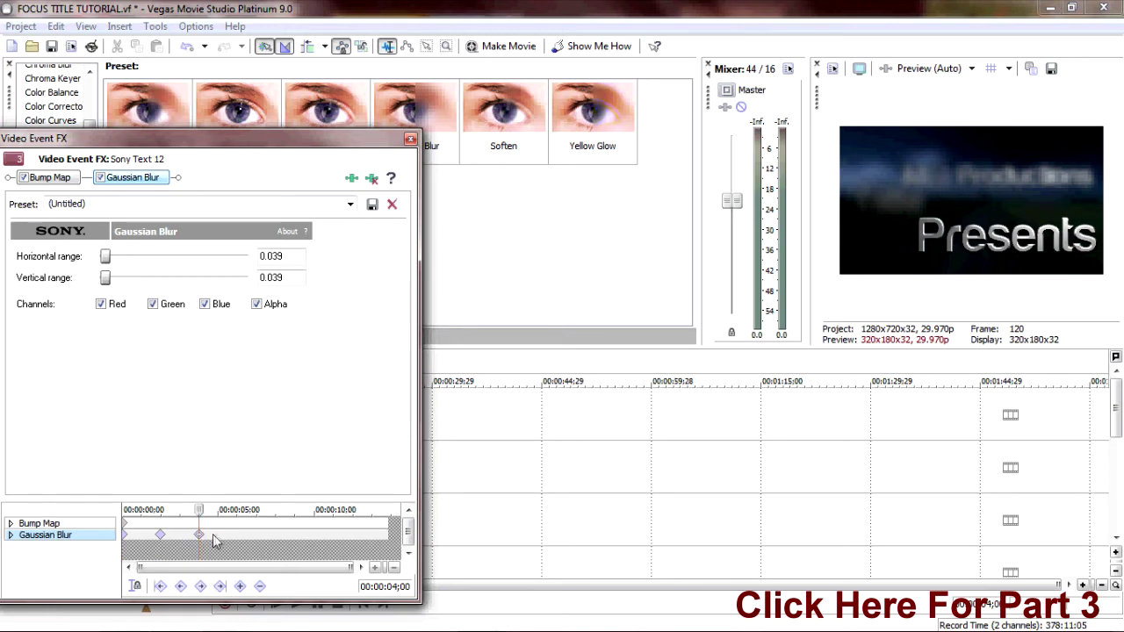
Add a fourth M@ blur keyframe at 00:00:06;00 with both ranges at 0.000, and move it earlier to about 00:00:05;12
{"action": "scroll", "coordinate": [205, 537], "scroll_direction": "up", "scroll_amount": 2}
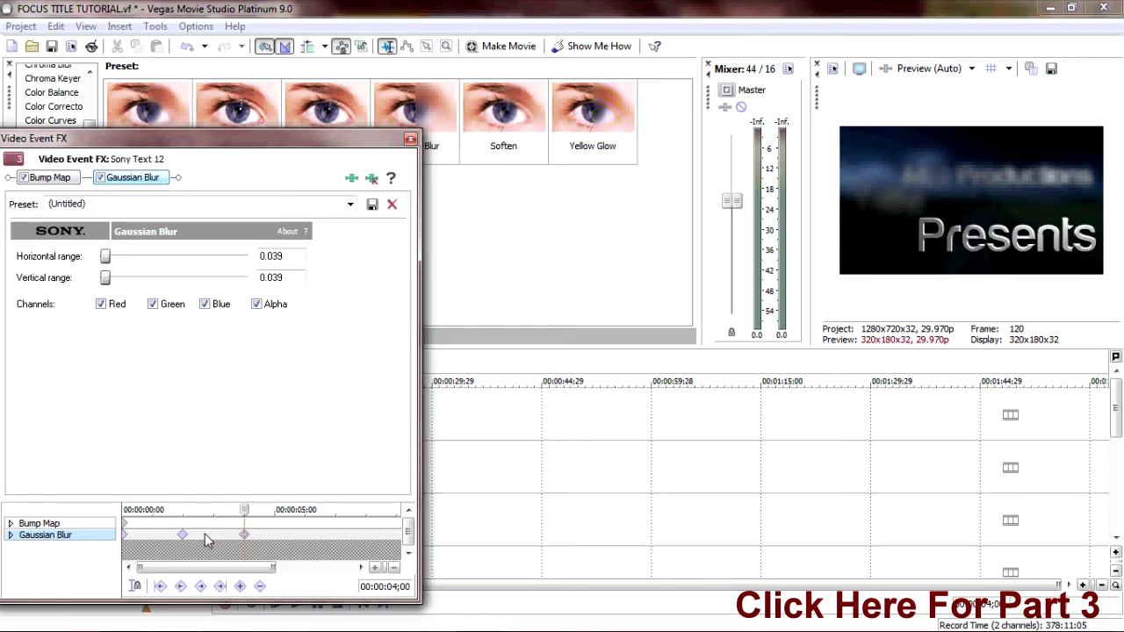
{"action": "left_click", "coordinate": [250, 542]}
{"action": "double_click", "coordinate": [306, 534]}
{"action": "mouse_move", "coordinate": [105, 280]}
{"action": "left_mouse_down"}
{"action": "mouse_move", "coordinate": [132, 283]}
{"action": "mouse_move", "coordinate": [100, 281]}
{"action": "left_mouse_up"}
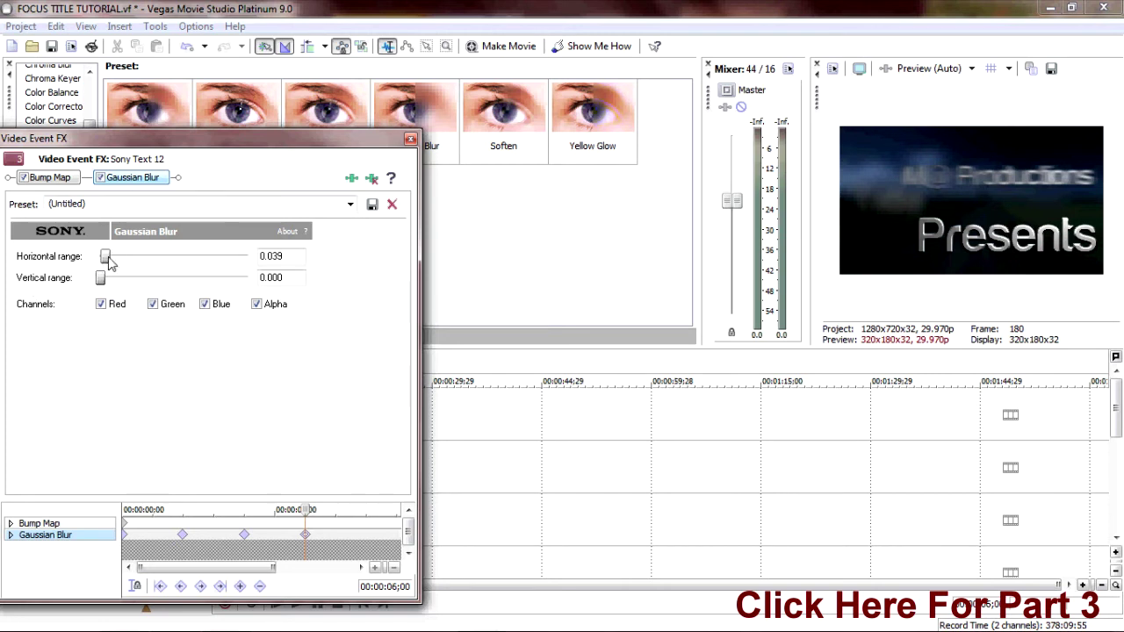
{"action": "left_click_drag", "start_coordinate": [106, 256], "coordinate": [89, 270]}
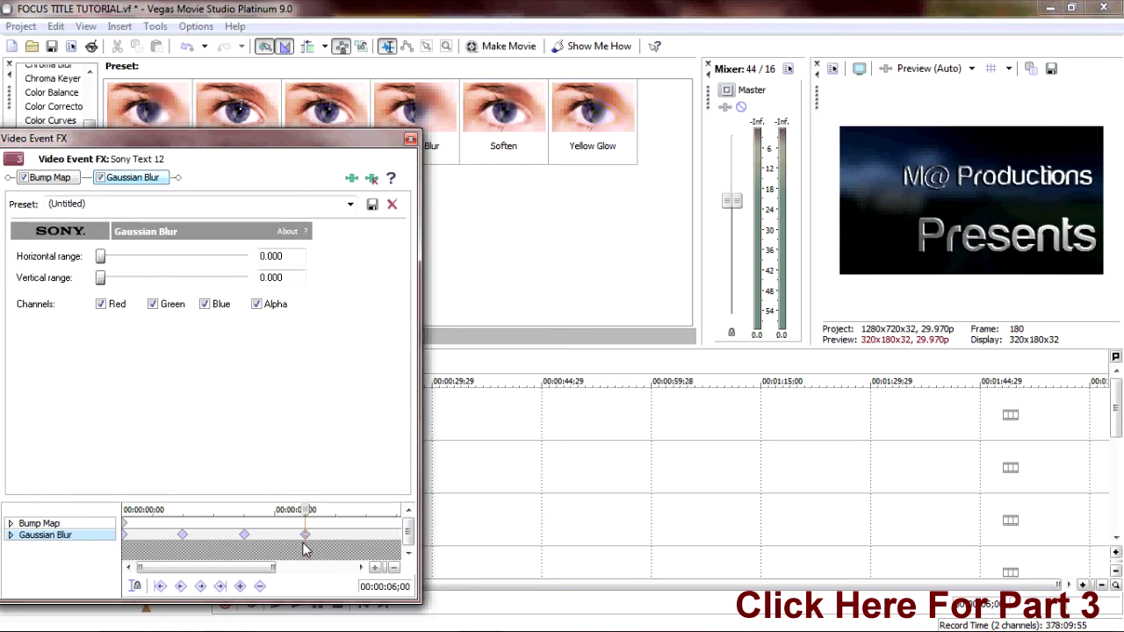
{"action": "left_click_drag", "start_coordinate": [306, 536], "coordinate": [288, 539]}
{"action": "left_click", "coordinate": [410, 140]}
Add Gaussian Blur keyframes to the Presents event at about 00:00:04;00 and at 00:00:05;12, keeping both ranges at 0.000
{"action": "left_click", "coordinate": [311, 482]}
{"action": "double_click", "coordinate": [198, 534]}
{"action": "double_click", "coordinate": [226, 534]}
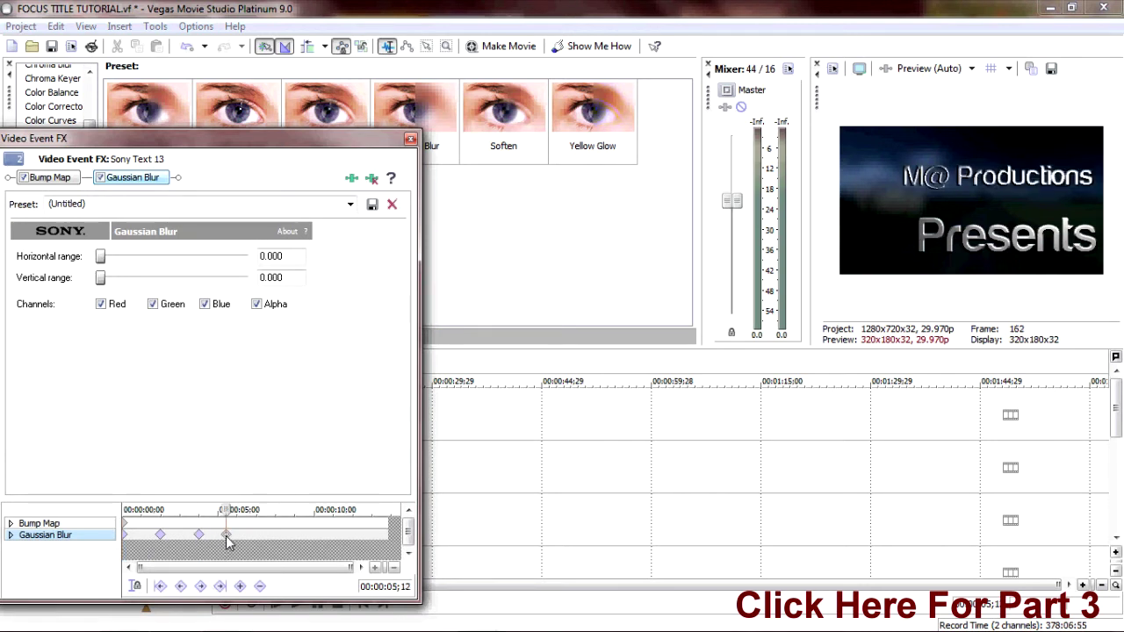
Move the Presents event's fourth Gaussian Blur keyframe to about 00:00:05;16 and preview the intro from the start
{"action": "mouse_move", "coordinate": [225, 510]}
{"action": "left_mouse_down"}
{"action": "mouse_move", "coordinate": [211, 510]}
{"action": "mouse_move", "coordinate": [232, 509]}
{"action": "left_mouse_up"}
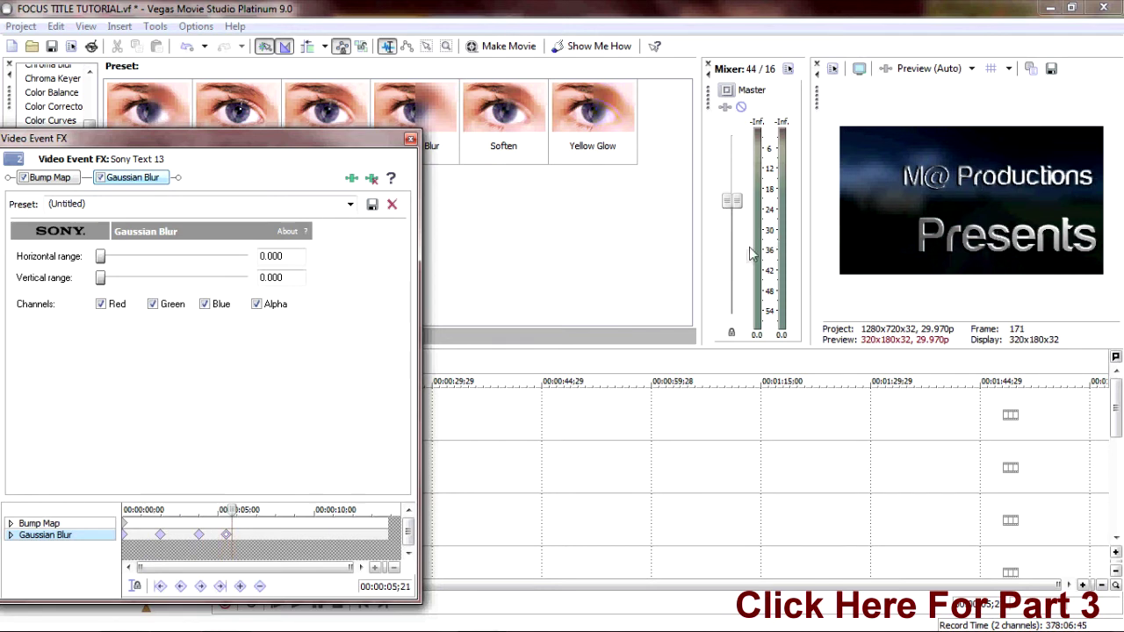
{"action": "left_click", "coordinate": [226, 536]}
{"action": "left_click", "coordinate": [232, 510]}
{"action": "mouse_move", "coordinate": [232, 509]}
{"action": "left_mouse_down"}
{"action": "mouse_move", "coordinate": [262, 510]}
{"action": "mouse_move", "coordinate": [215, 509]}
{"action": "mouse_move", "coordinate": [226, 510]}
{"action": "left_mouse_up"}
{"action": "scroll", "coordinate": [238, 537], "scroll_direction": "up", "scroll_amount": 2}
{"action": "scroll", "coordinate": [237, 537], "scroll_direction": "up", "scroll_amount": 2}
{"action": "left_click_drag", "start_coordinate": [270, 537], "coordinate": [259, 546]}
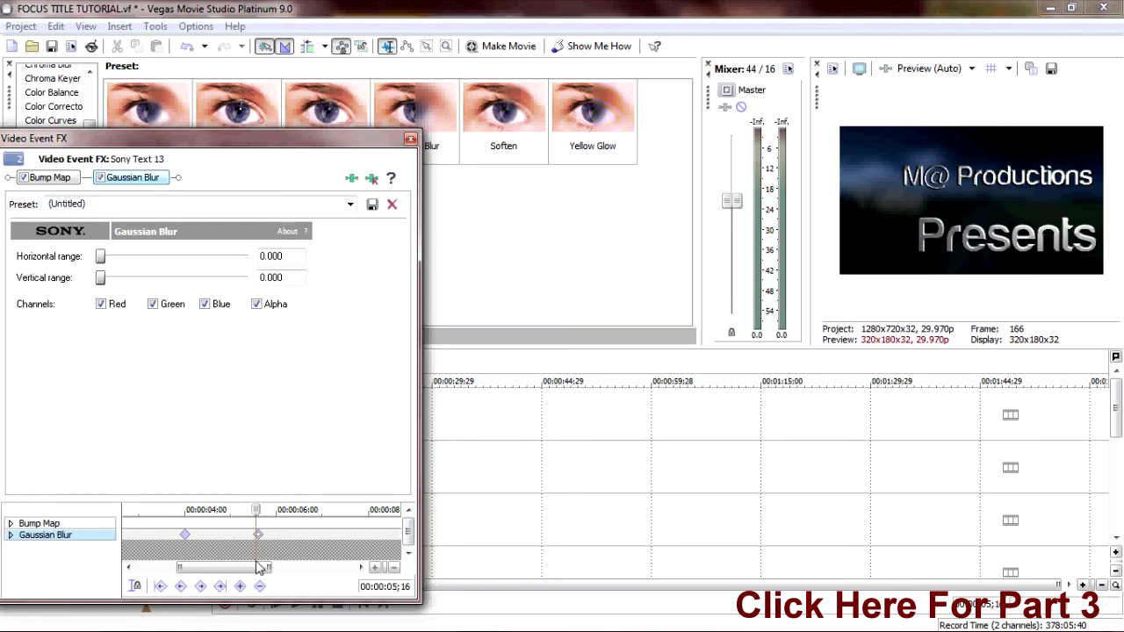
{"action": "left_click_drag", "start_coordinate": [256, 510], "coordinate": [267, 509]}
{"action": "left_click", "coordinate": [410, 139]}
{"action": "left_click", "coordinate": [277, 604]}
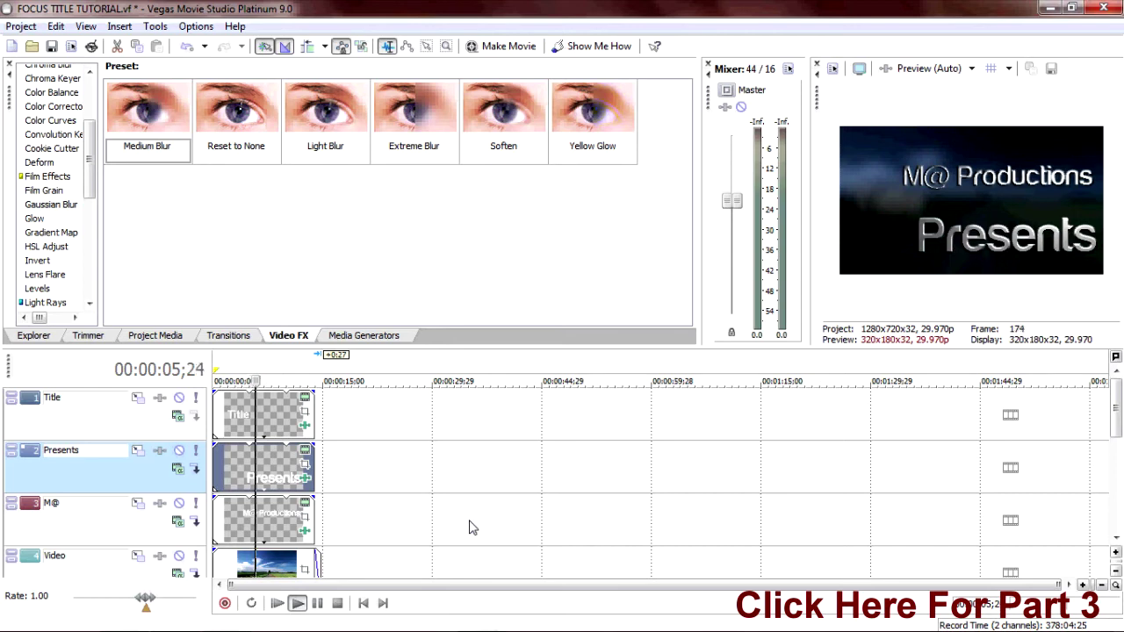
Review the Gaussian Blur keyframes on the Title, Presents, M@ and field-with-road events, and play the intro from the start
{"action": "left_click", "coordinate": [304, 503]}
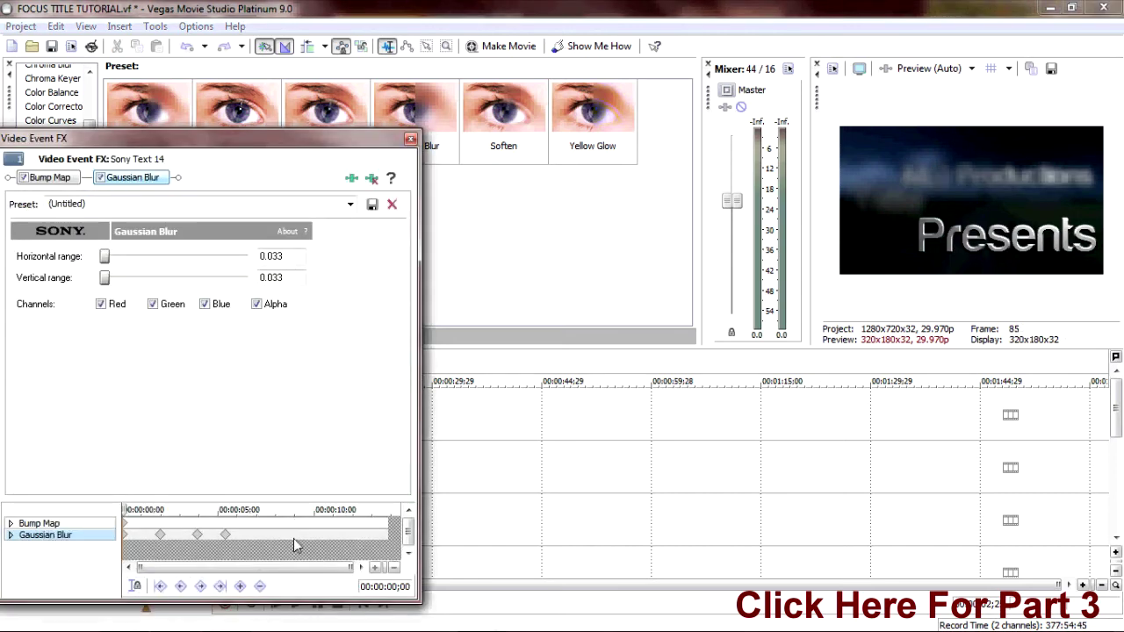
{"action": "left_click", "coordinate": [159, 535]}
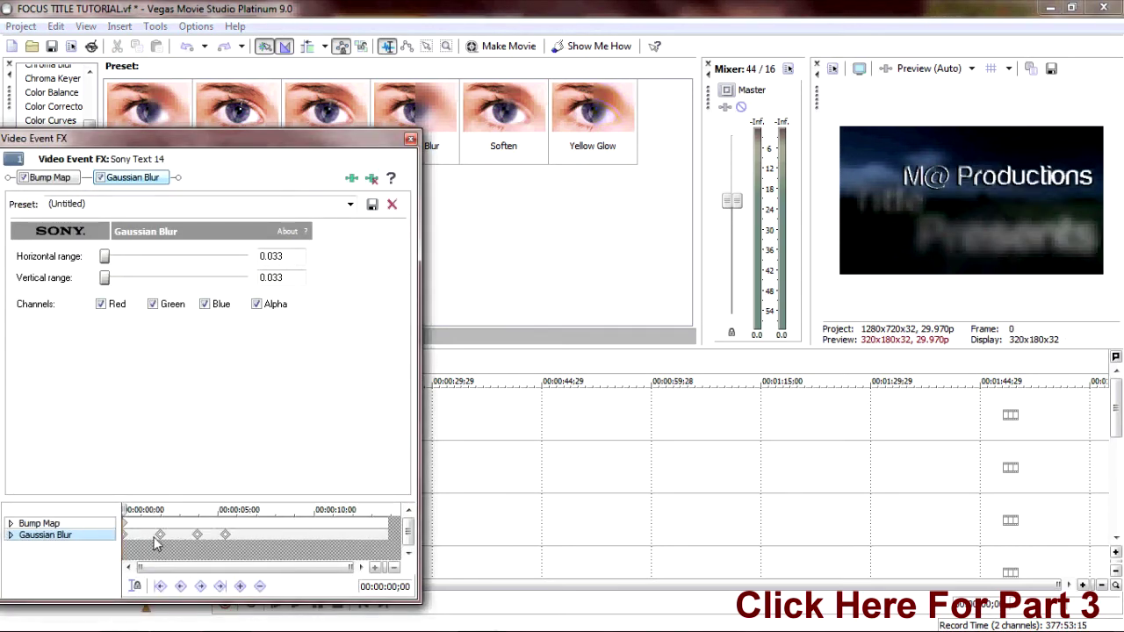
{"action": "left_click_drag", "start_coordinate": [160, 536], "coordinate": [201, 532]}
{"action": "left_click", "coordinate": [411, 138]}
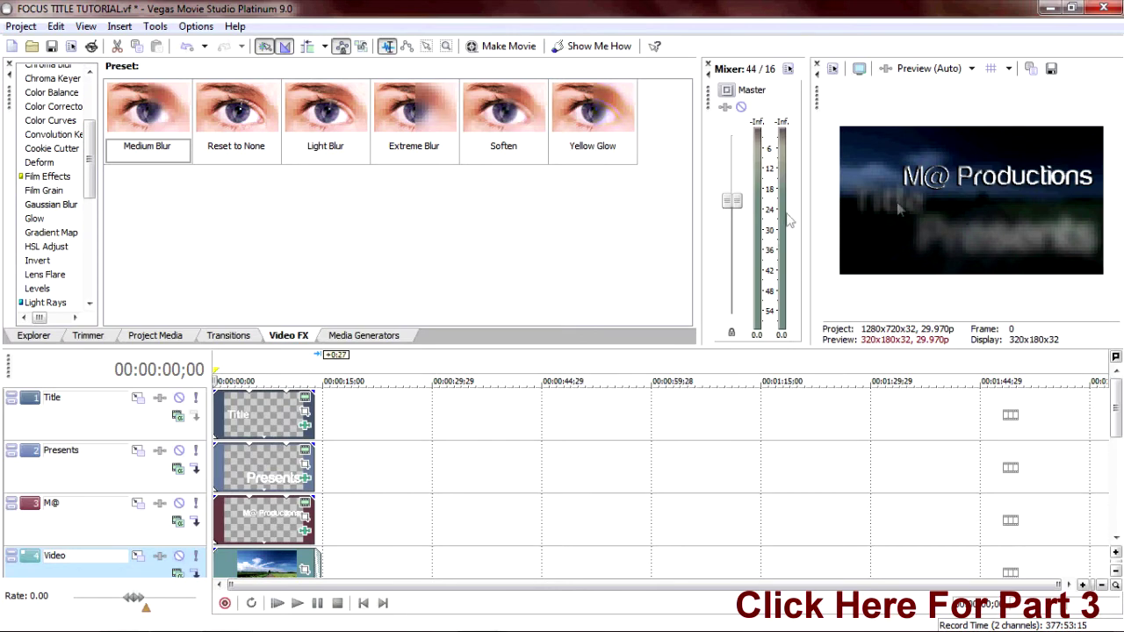
{"action": "left_click", "coordinate": [305, 478]}
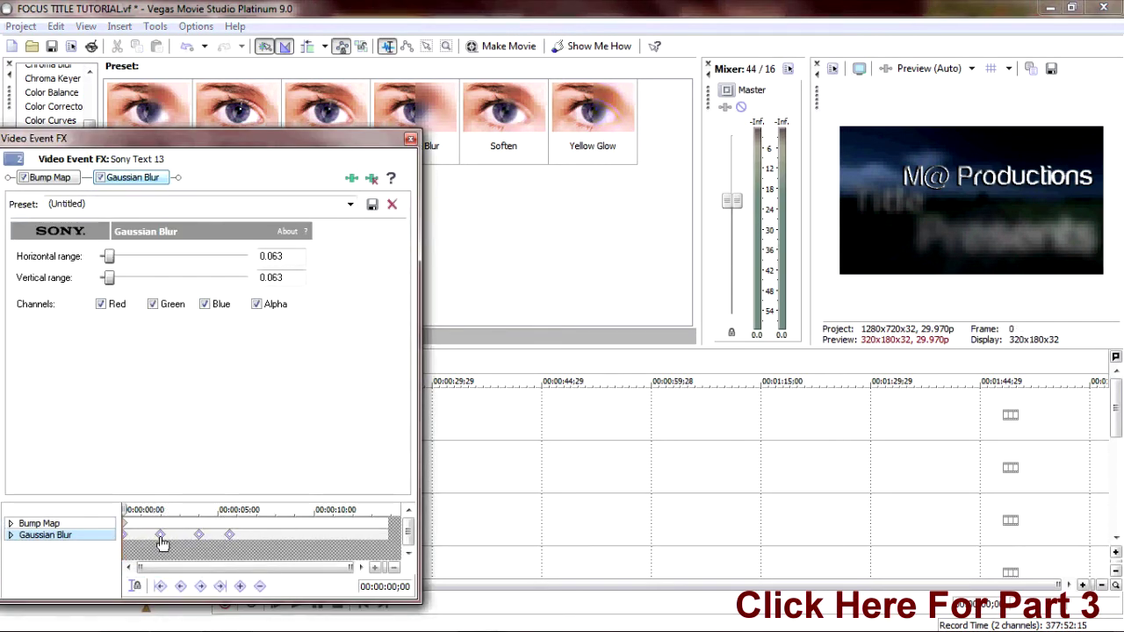
{"action": "left_click", "coordinate": [411, 138]}
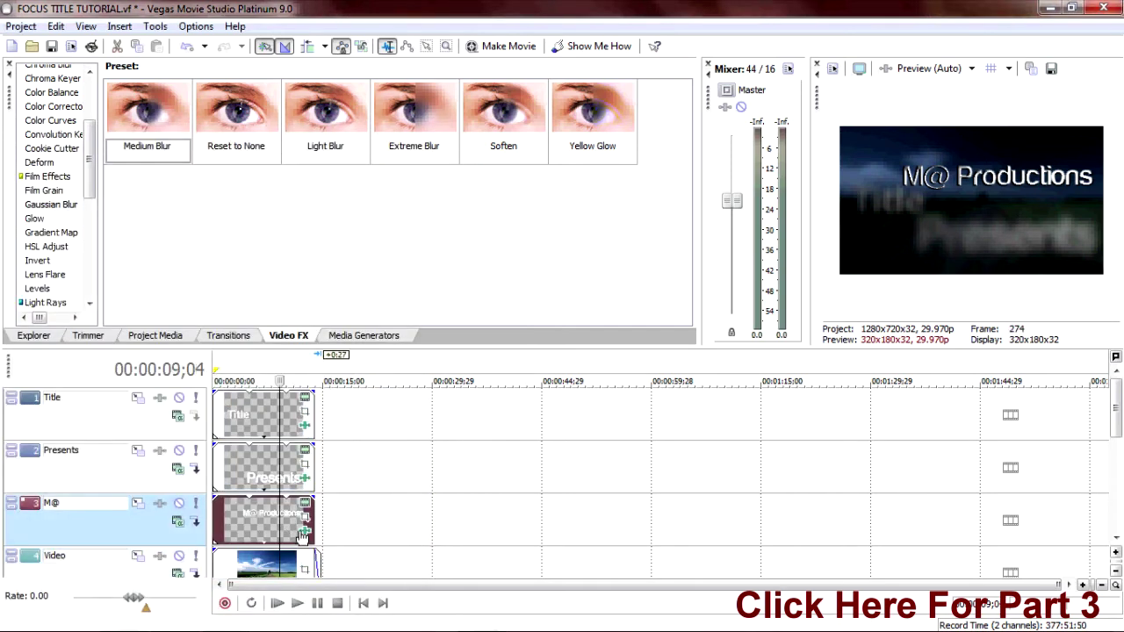
{"action": "left_click", "coordinate": [304, 531]}
{"action": "left_click", "coordinate": [392, 201]}
{"action": "scroll", "coordinate": [1117, 425], "scroll_direction": "down", "scroll_amount": 1}
{"action": "left_click", "coordinate": [305, 531]}
{"action": "key", "text": "Escape"}
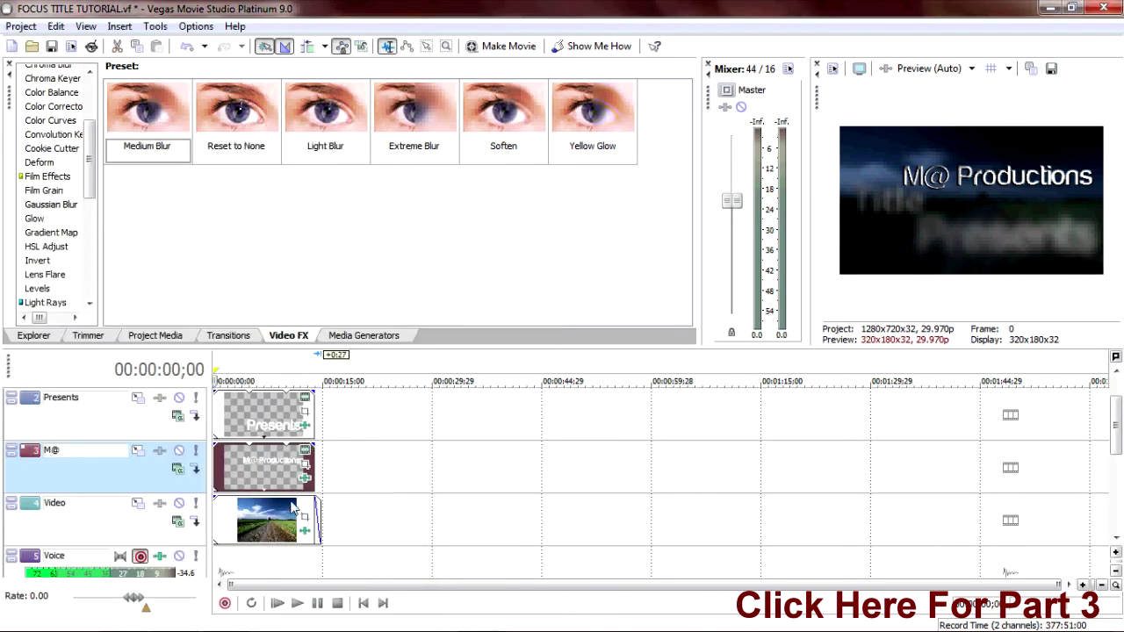
{"action": "left_click", "coordinate": [277, 603]}
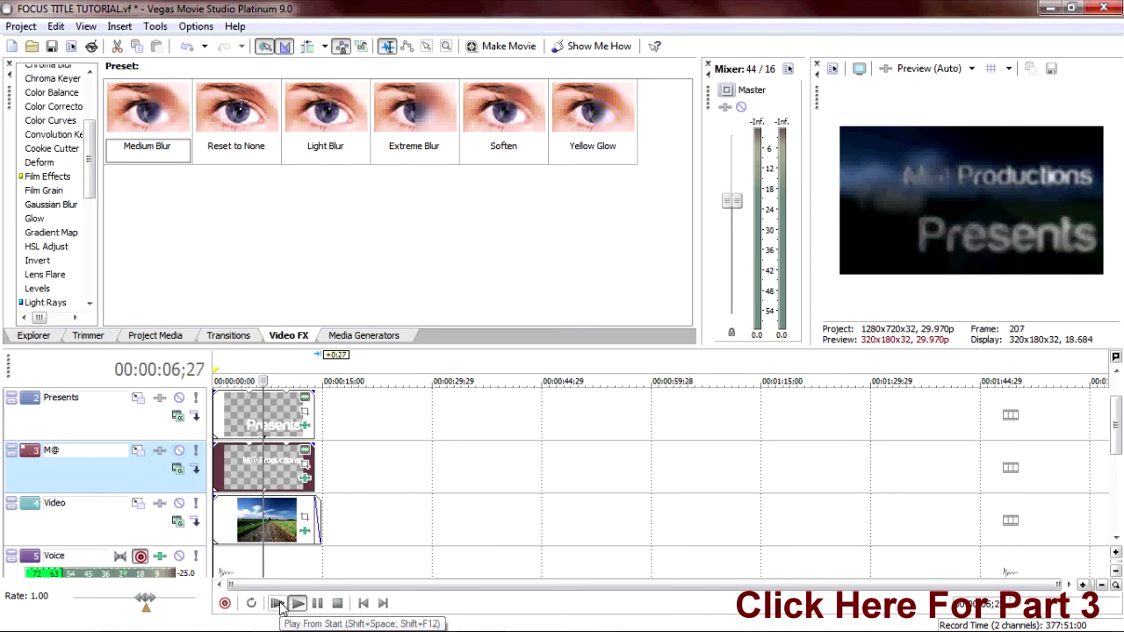
{"action": "key", "text": "space"}
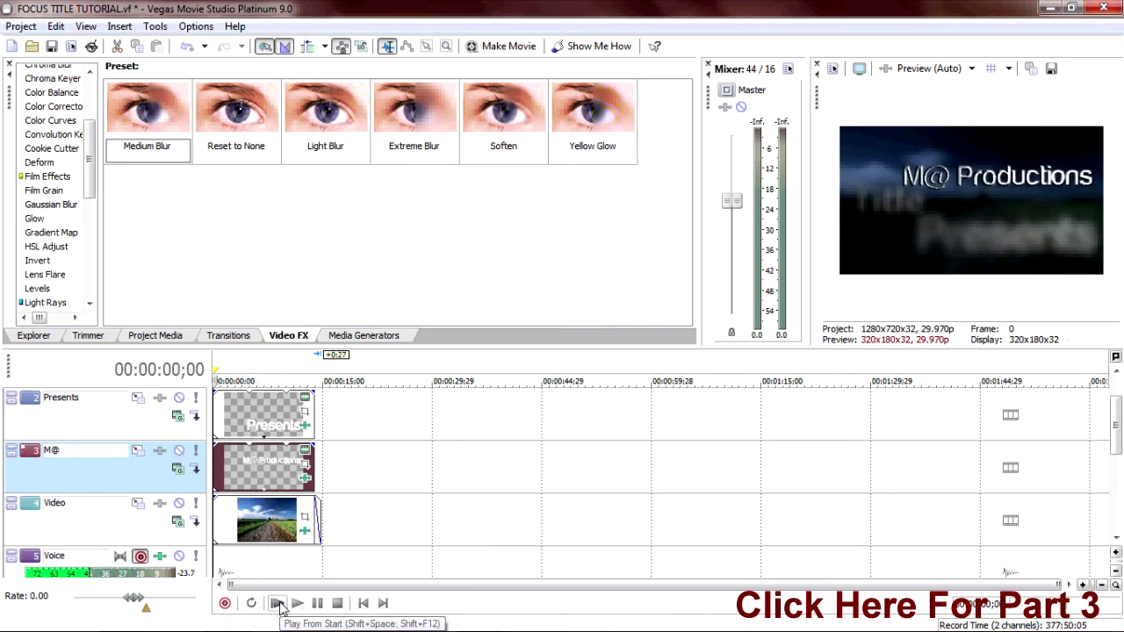
Add a Gaussian Blur keyframe to the M@ event at 00:00:08;29 with 0.050 in both ranges
{"action": "left_click", "coordinate": [304, 477]}
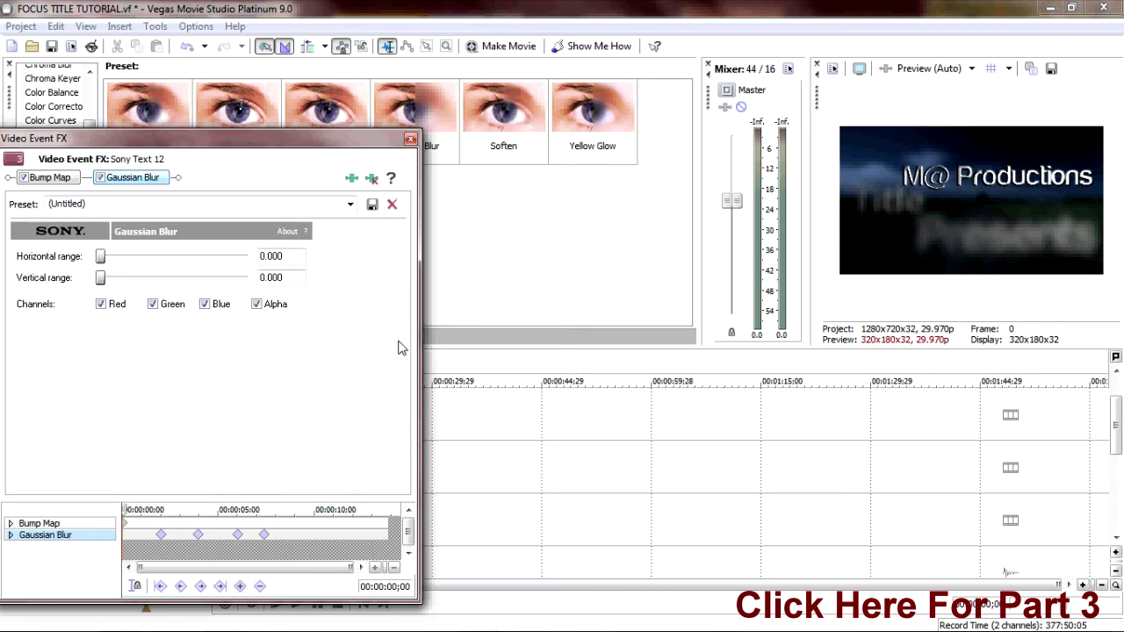
{"action": "double_click", "coordinate": [294, 534]}
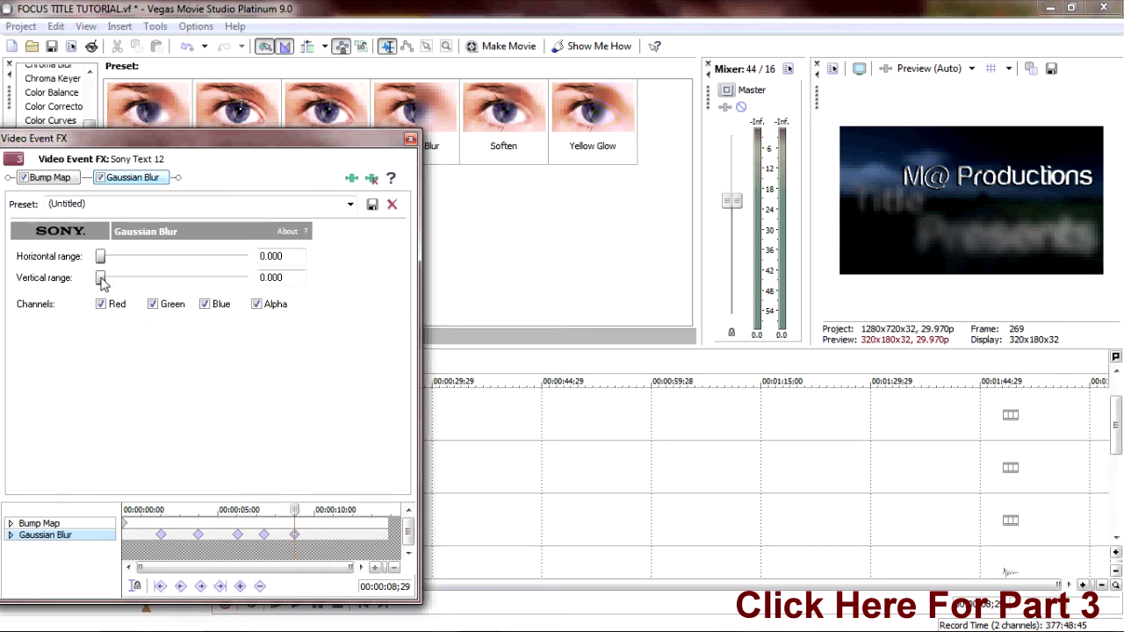
{"action": "left_click_drag", "start_coordinate": [101, 278], "coordinate": [107, 260]}
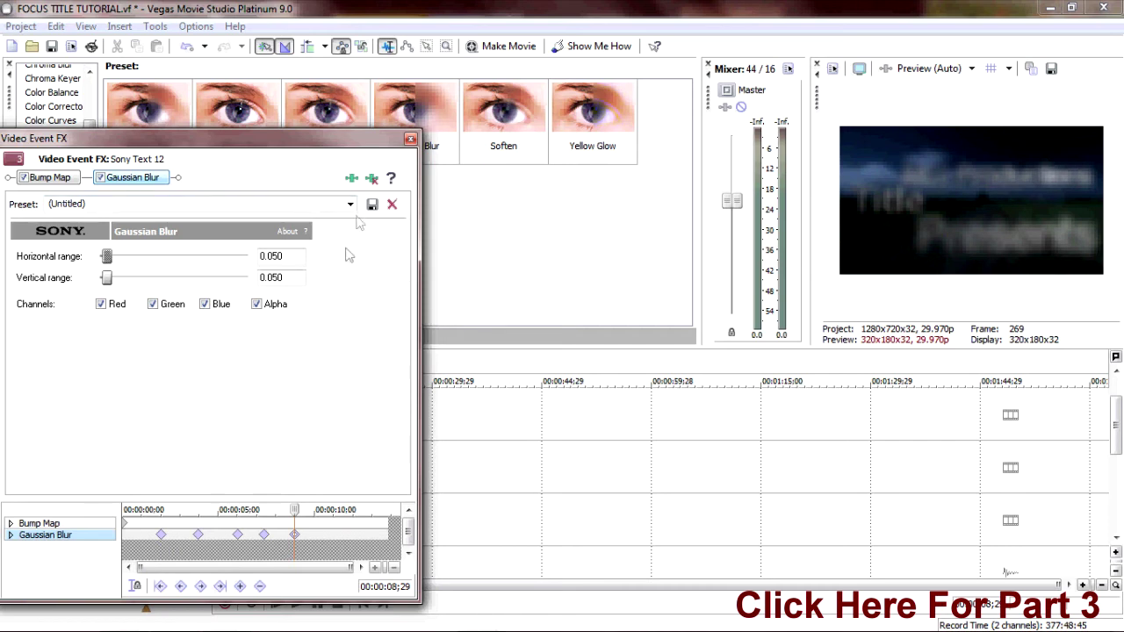
{"action": "left_click", "coordinate": [410, 141]}
Add a Gaussian Blur keyframe to the Presents event at 00:00:09;02 with 0.145 in both ranges
{"action": "left_click", "coordinate": [309, 437]}
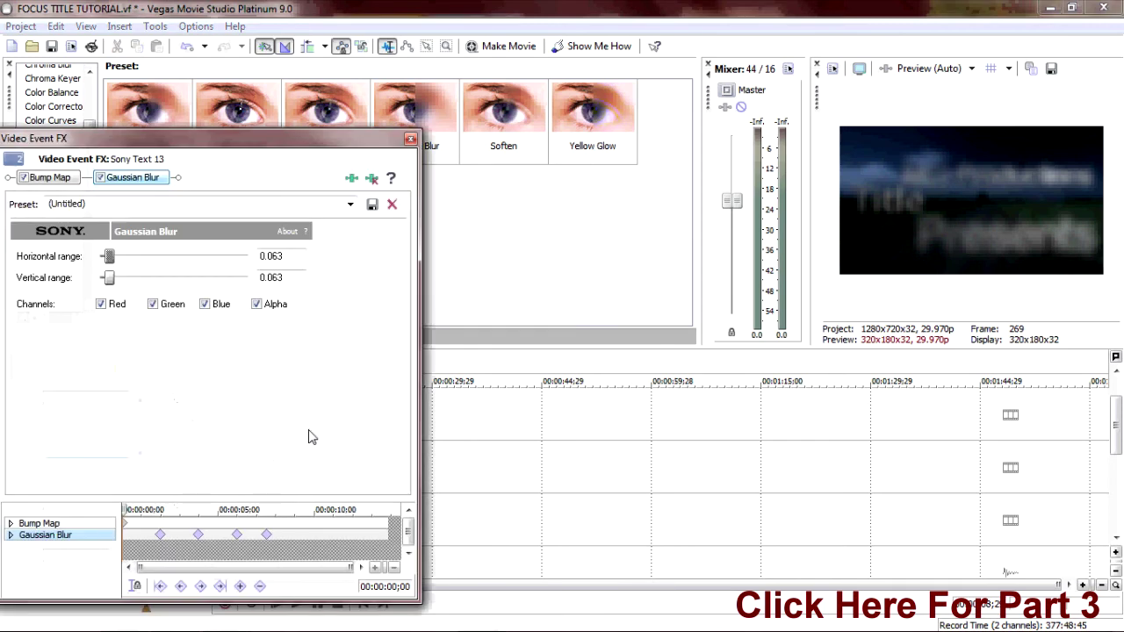
{"action": "left_click", "coordinate": [296, 537]}
{"action": "mouse_move", "coordinate": [109, 257]}
{"action": "left_mouse_down"}
{"action": "mouse_move", "coordinate": [111, 278]}
{"action": "mouse_move", "coordinate": [121, 279]}
{"action": "mouse_move", "coordinate": [116, 256]}
{"action": "mouse_move", "coordinate": [124, 261]}
{"action": "left_mouse_up"}
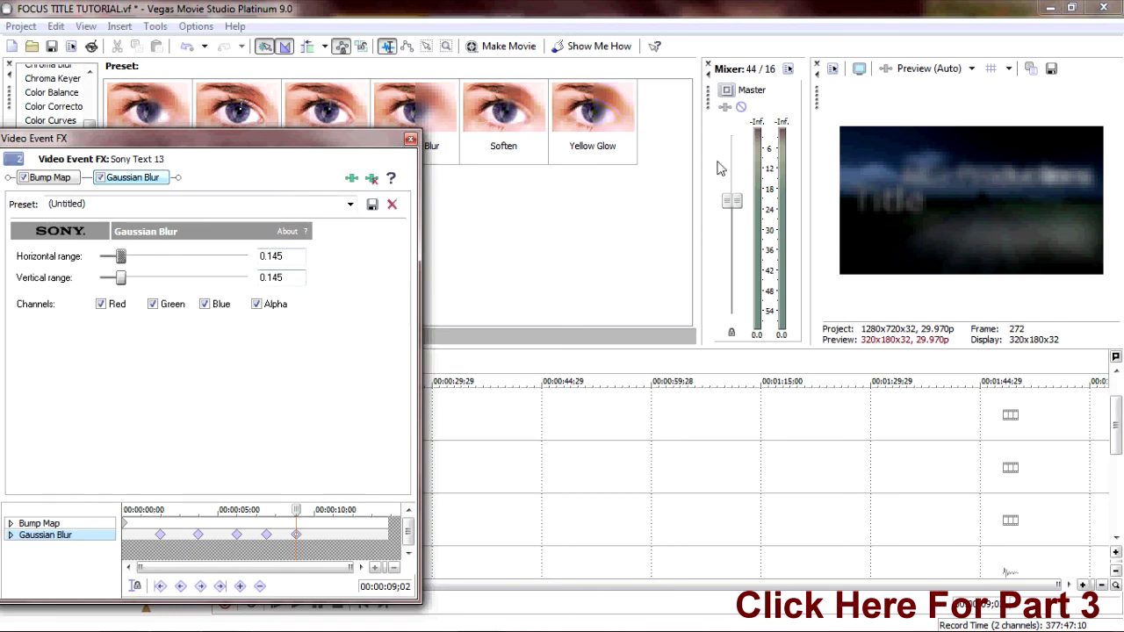
{"action": "left_click", "coordinate": [410, 141]}
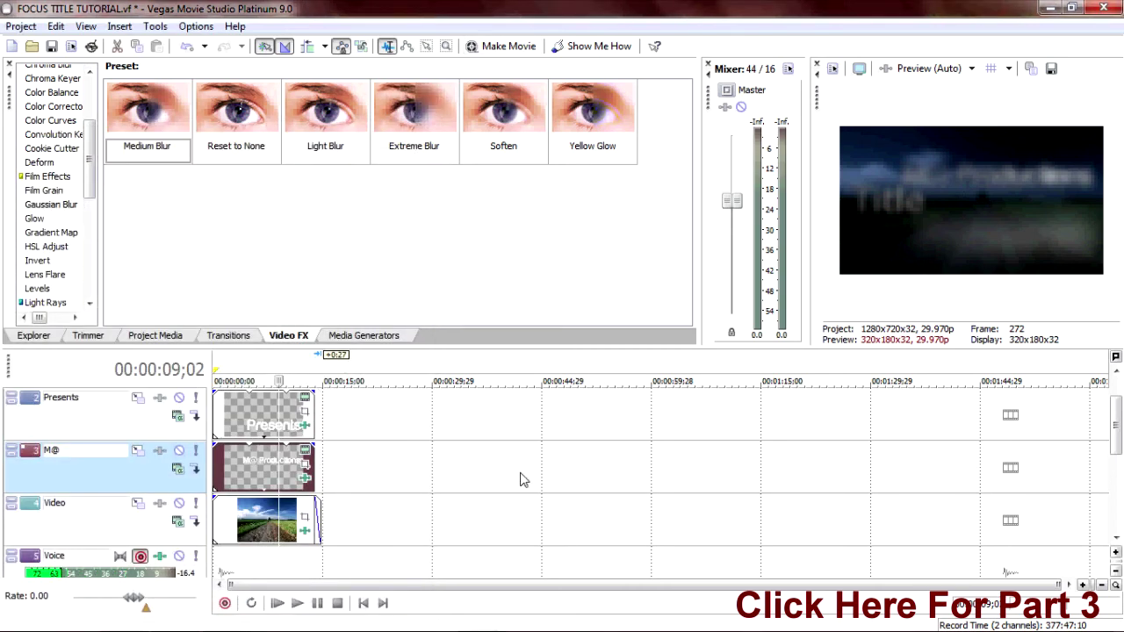
Add a Gaussian Blur keyframe to the field-with-road event at 00:00:08;27 with both ranges at 0.000
{"action": "left_click", "coordinate": [302, 534]}
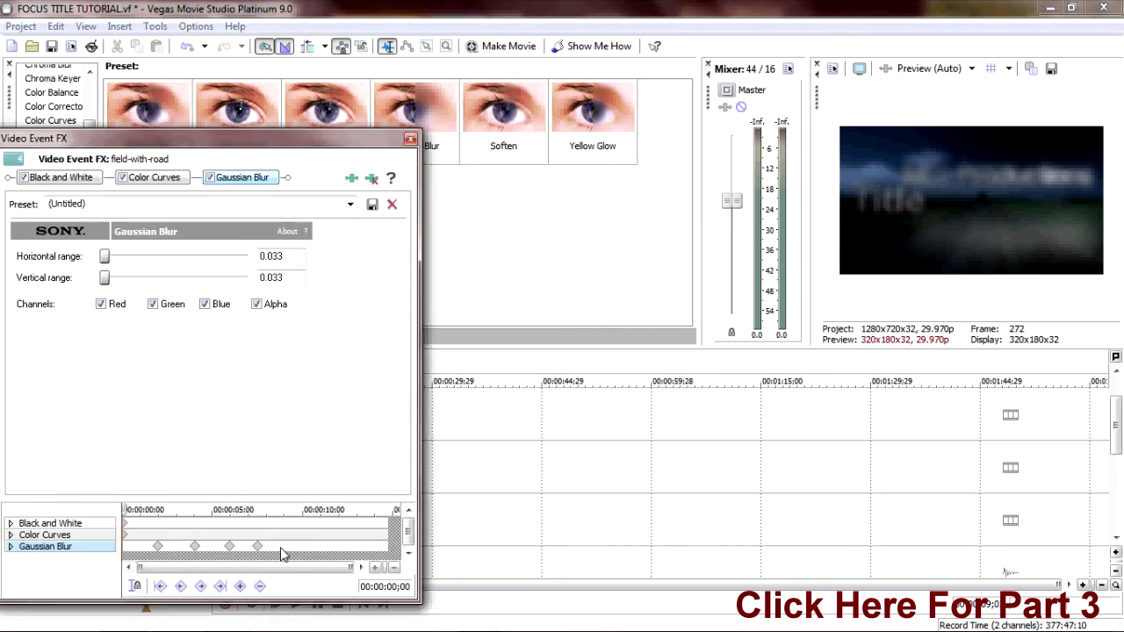
{"action": "double_click", "coordinate": [282, 547]}
{"action": "left_click_drag", "start_coordinate": [104, 280], "coordinate": [44, 300]}
{"action": "left_click_drag", "start_coordinate": [105, 257], "coordinate": [15, 307]}
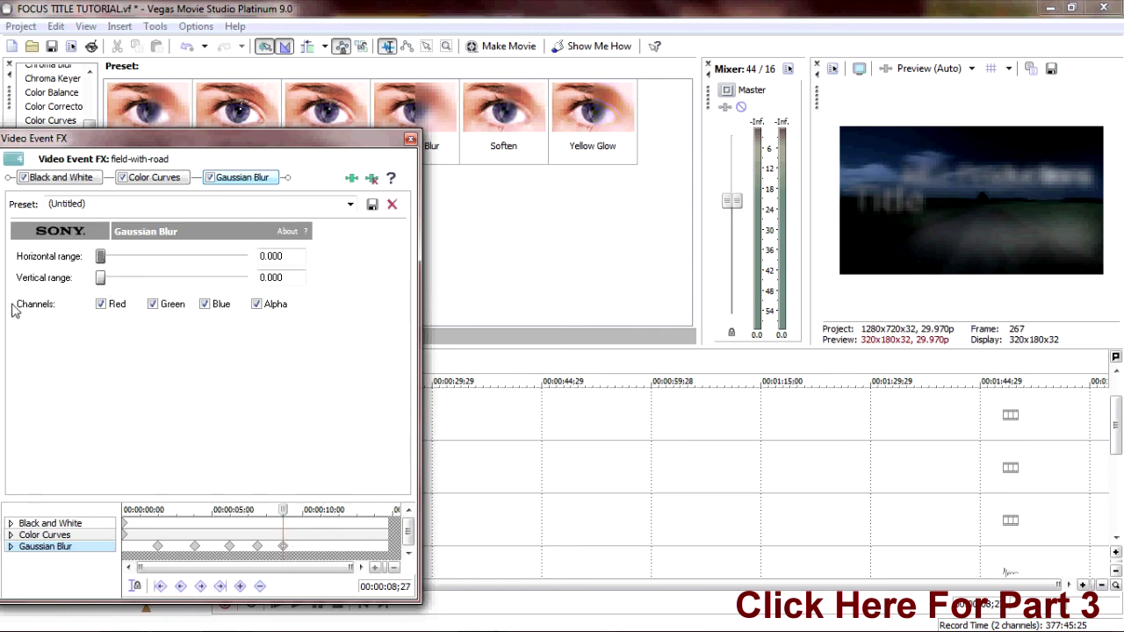
Add a Gaussian Blur keyframe to the Title event at 00:00:08;29 with both ranges at 0.000, and play the intro from the start
{"action": "left_click", "coordinate": [410, 141]}
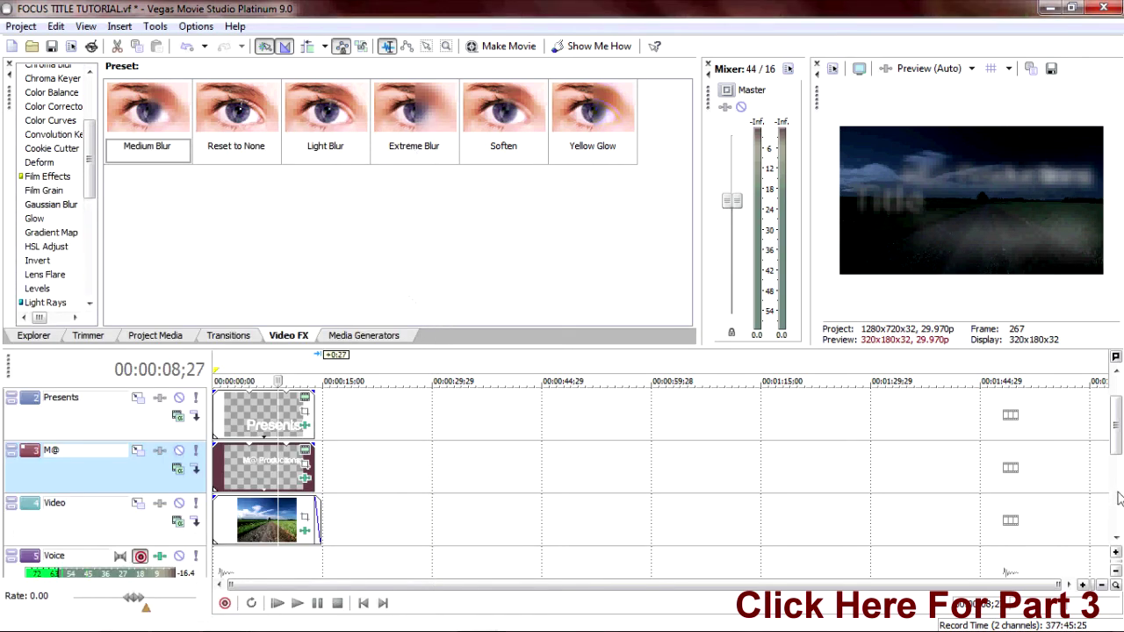
{"action": "scroll", "coordinate": [1119, 448], "scroll_direction": "up", "scroll_amount": 1}
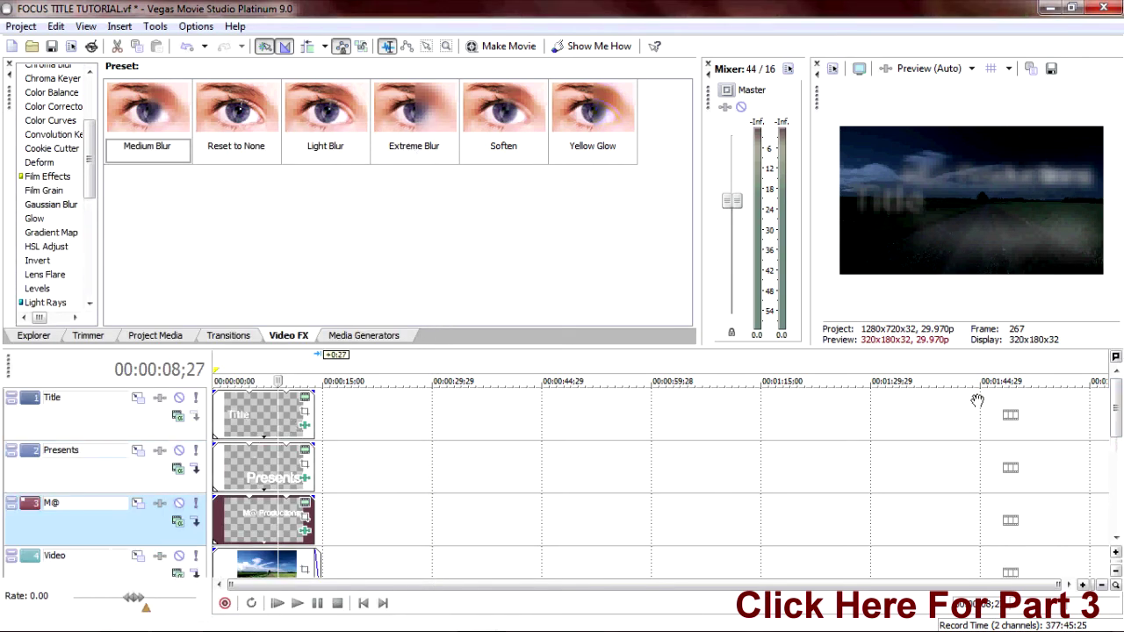
{"action": "left_click", "coordinate": [305, 425]}
{"action": "left_click", "coordinate": [296, 541]}
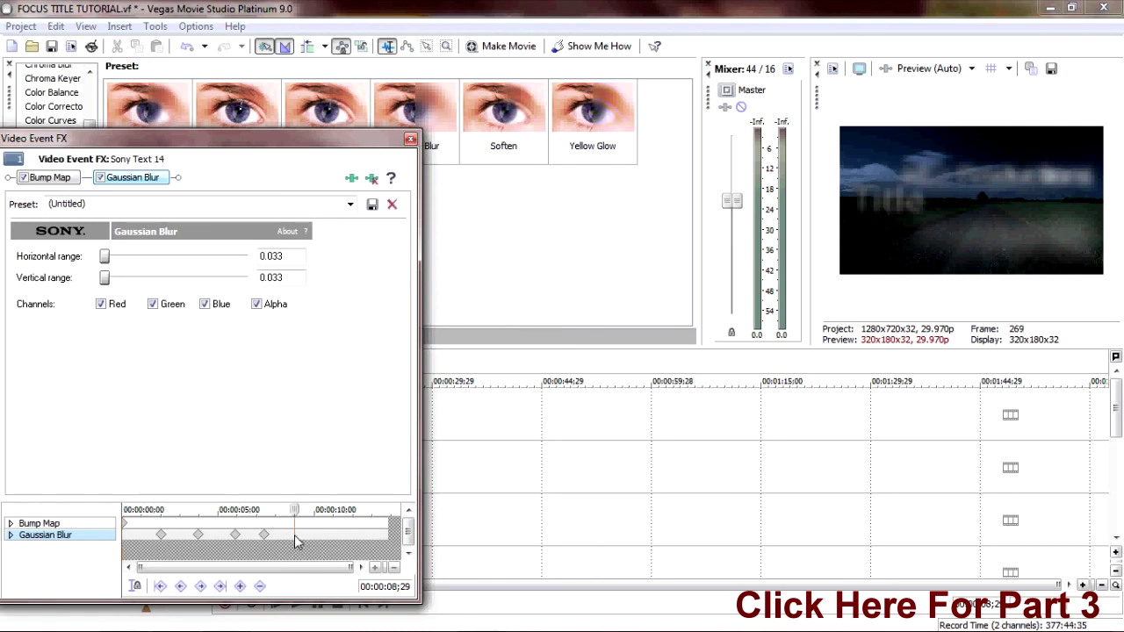
{"action": "left_click_drag", "start_coordinate": [105, 279], "coordinate": [83, 263]}
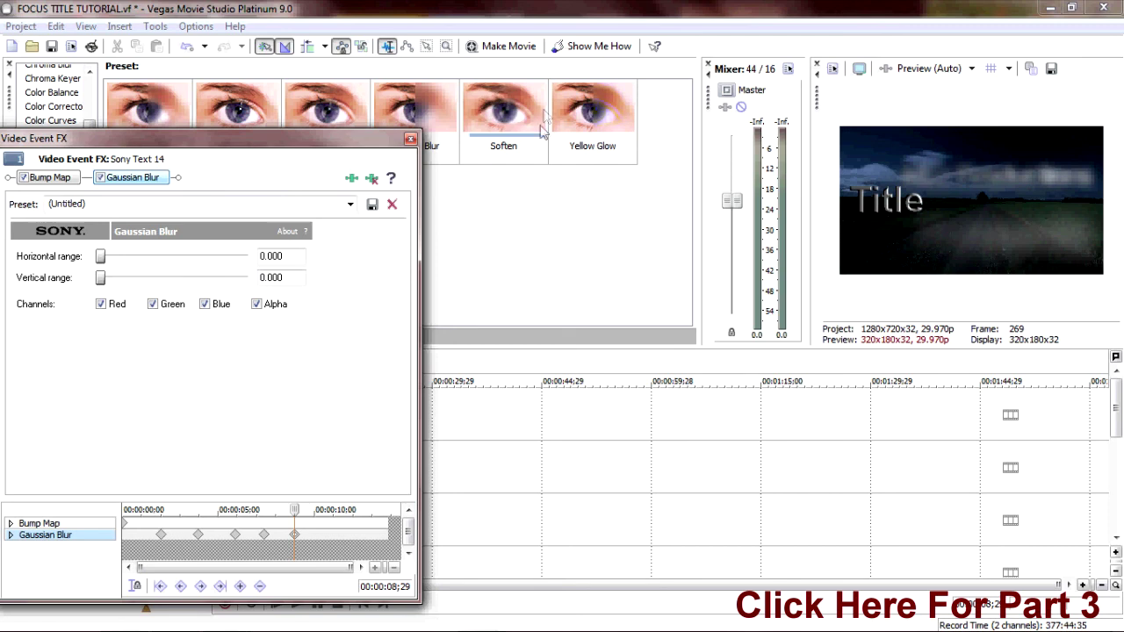
{"action": "left_click", "coordinate": [410, 138]}
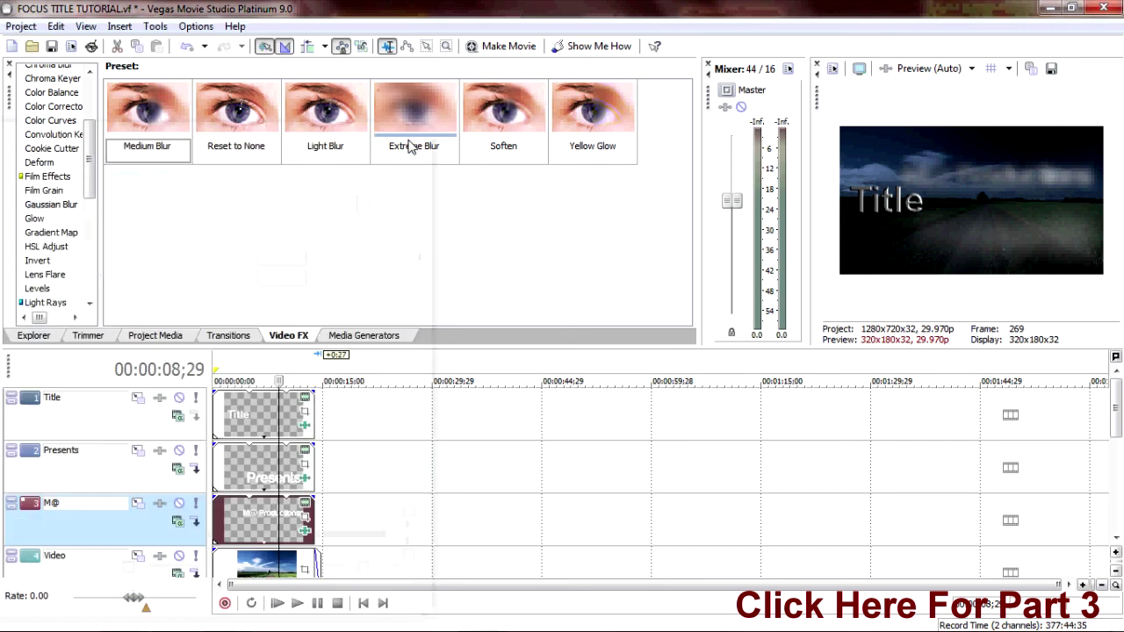
{"action": "left_click", "coordinate": [277, 604]}
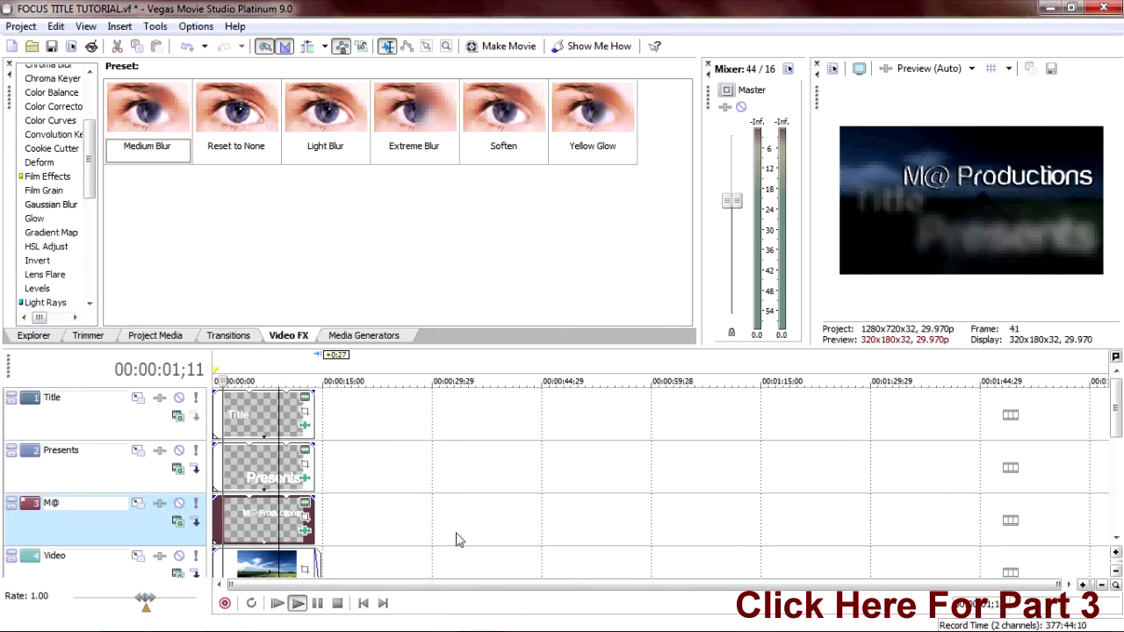